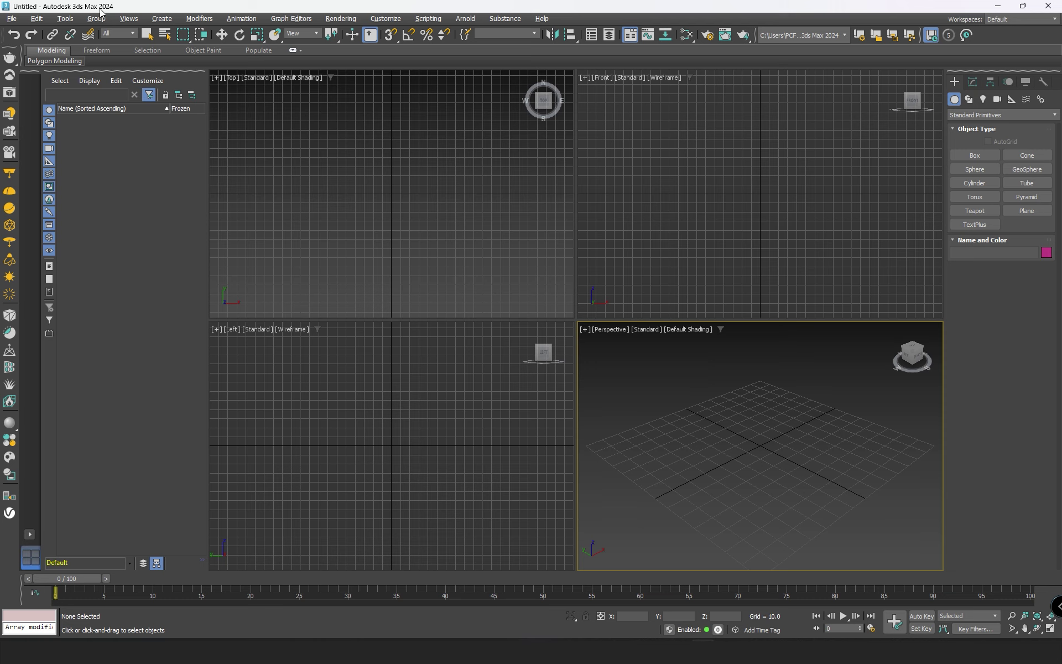
pyautogui.click(11, 20)
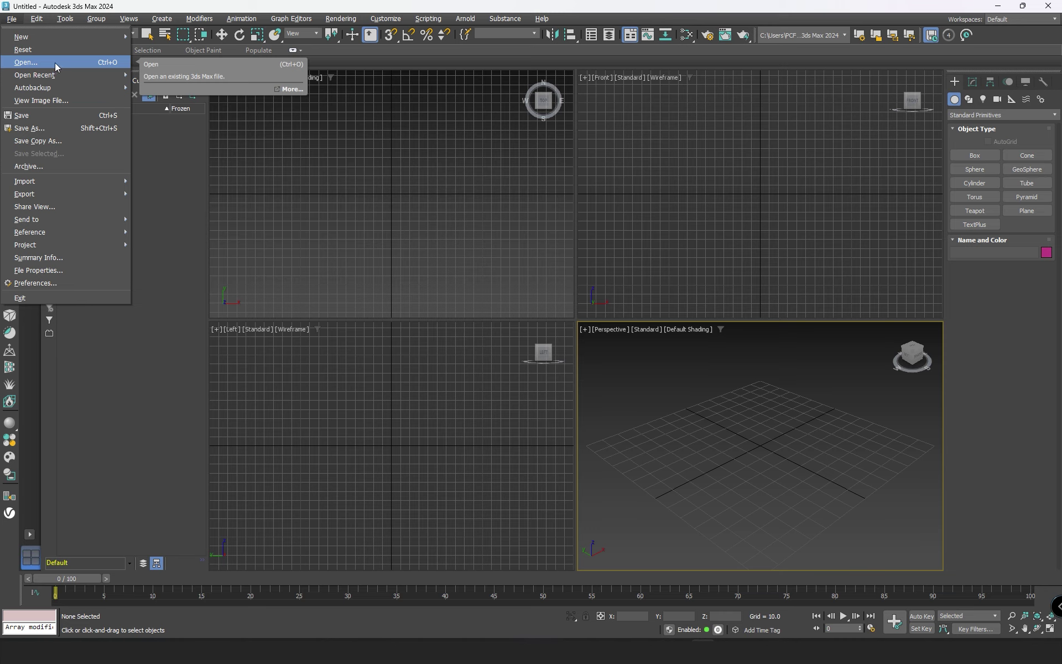
pyautogui.moveTo(60, 76)
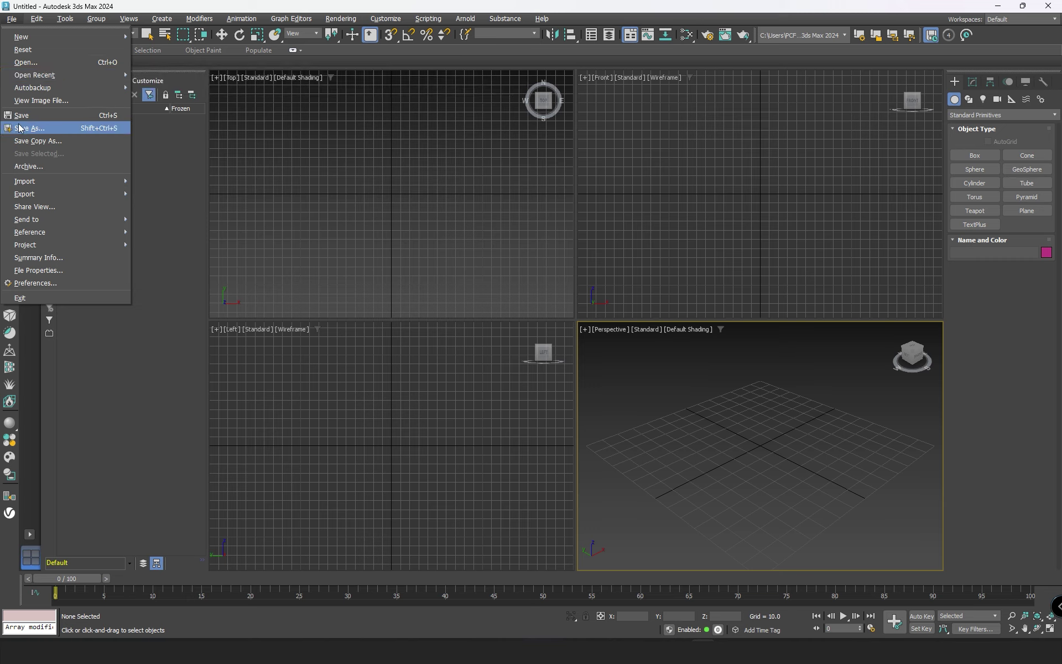
pyautogui.moveTo(43, 183)
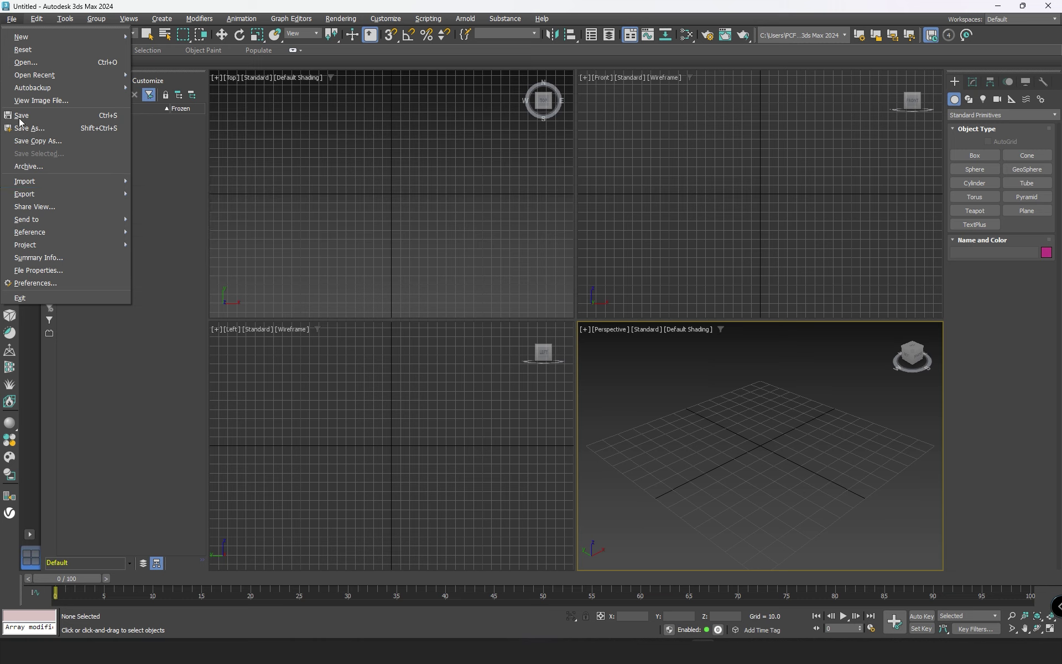
pyautogui.click(9, 20)
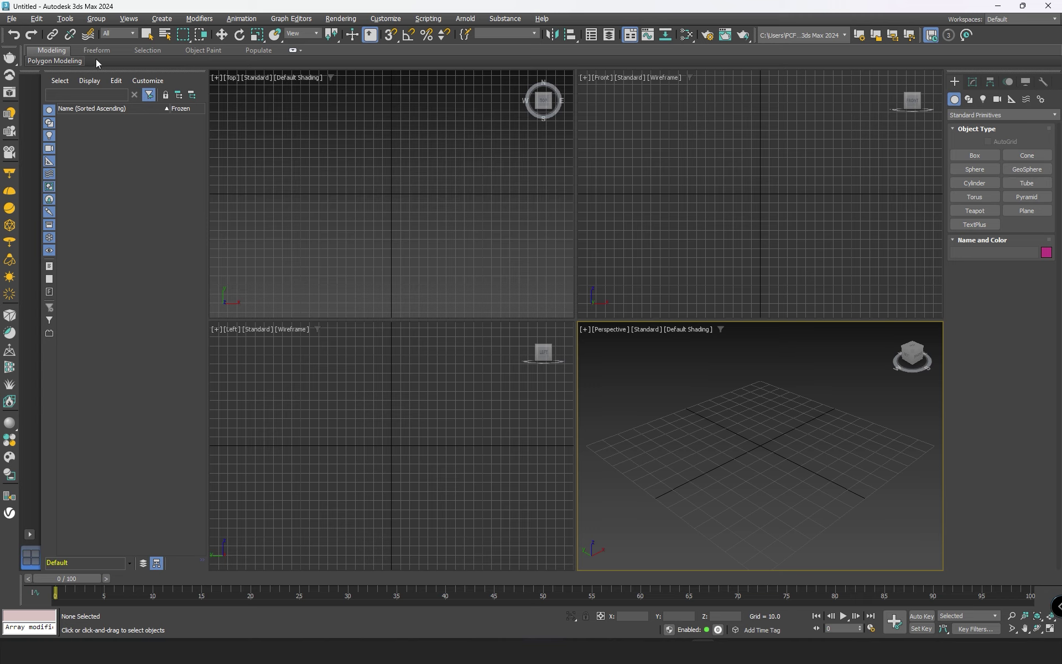
# Step: Expand the modeling ribbon to its full tool display and collapse it again to panel titles
pyautogui.click(293, 51)
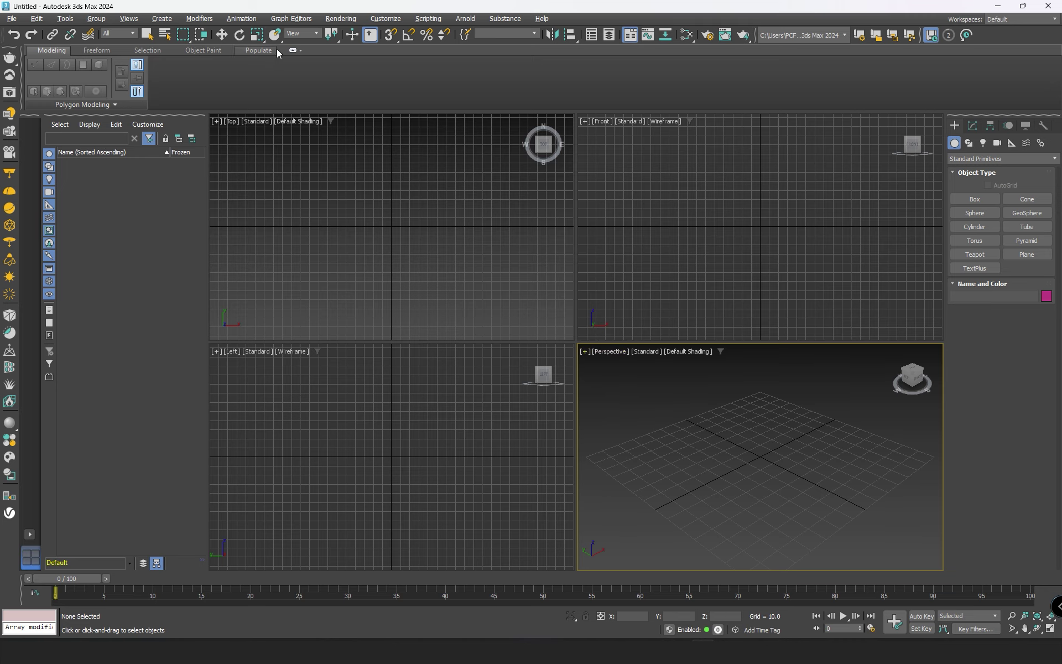
pyautogui.click(293, 51)
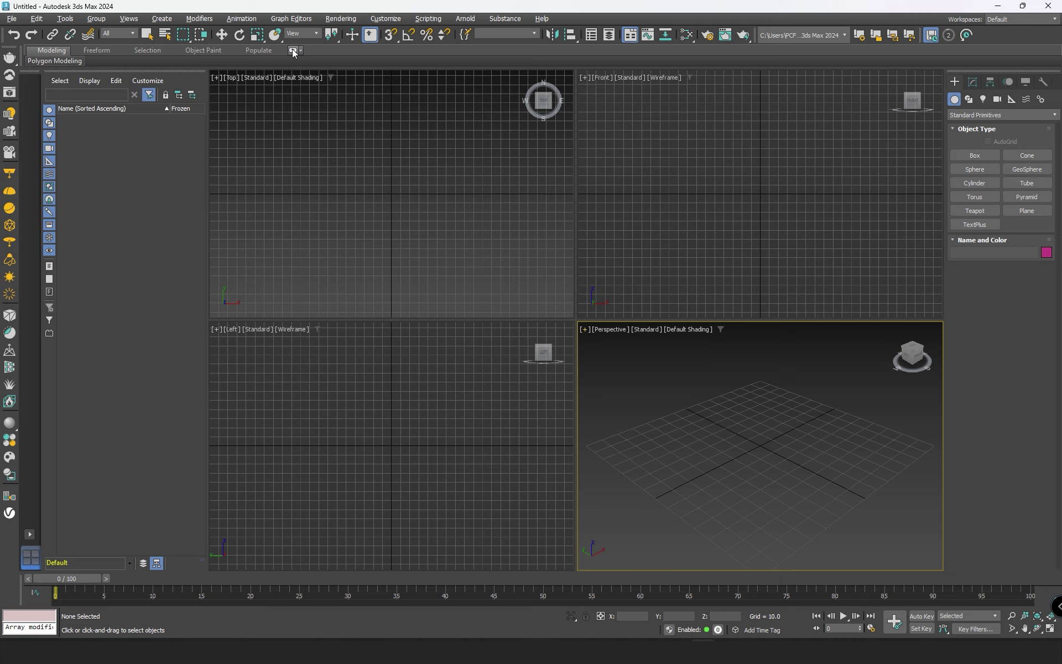
pyautogui.moveTo(82, 64)
# Step: Create a box about 106 long, 64 wide and 52.5 high on the grid in the Perspective viewport
pyautogui.click(993, 156)
pyautogui.moveTo(726, 411); pyautogui.dragTo(775, 532)
pyautogui.click(766, 450)
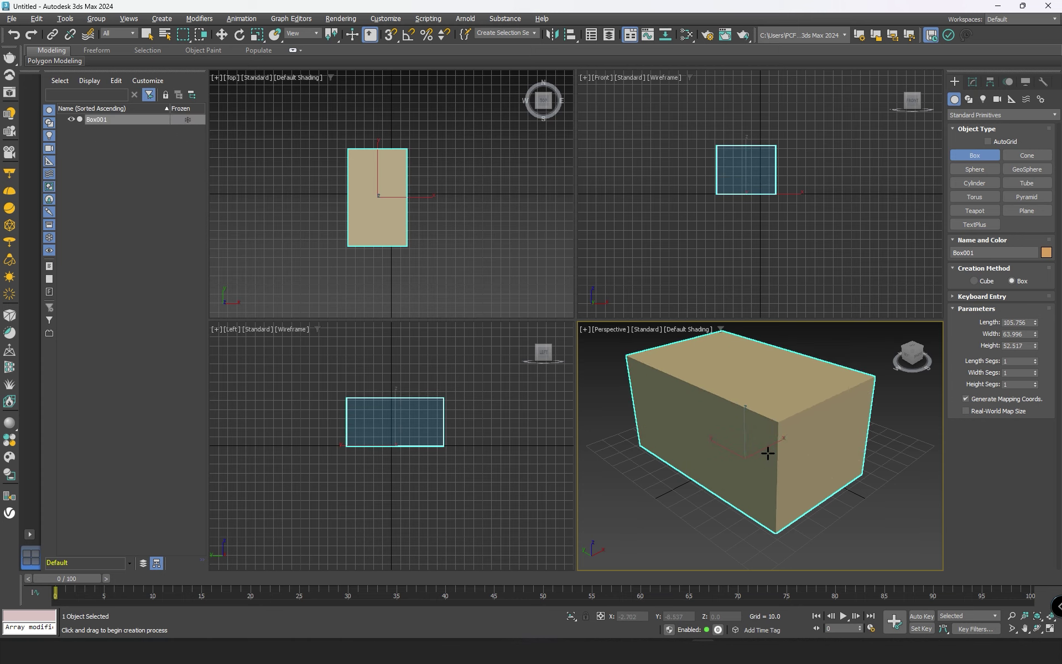
pyautogui.rightClick(649, 473)
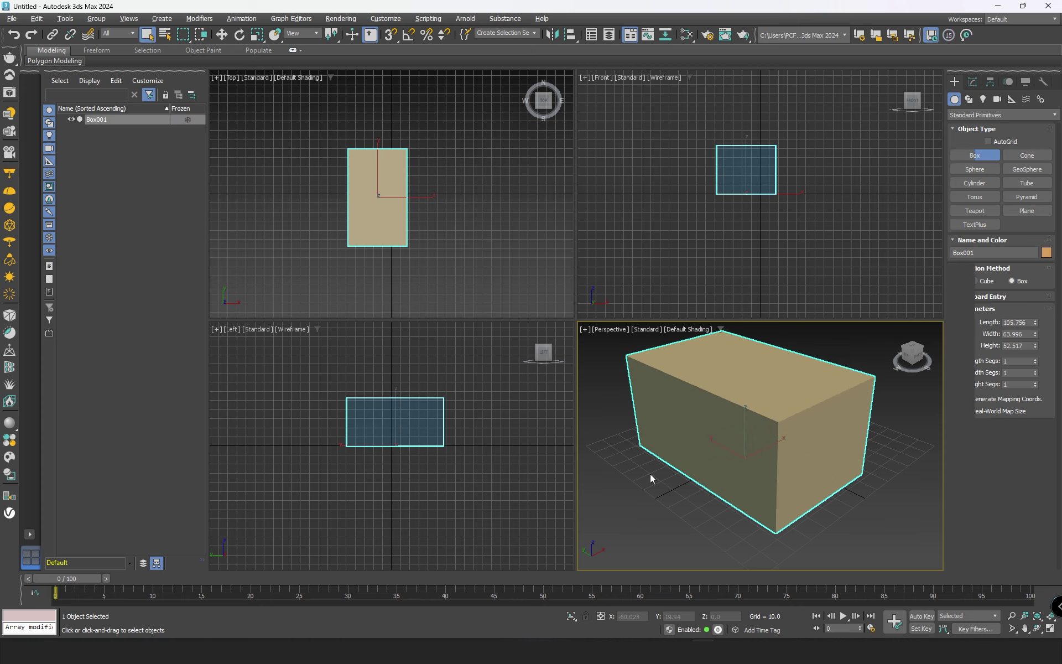
# Step: Rename the box as "cube" in the Scene Explorer and deselect it
pyautogui.doubleClick(97, 121)
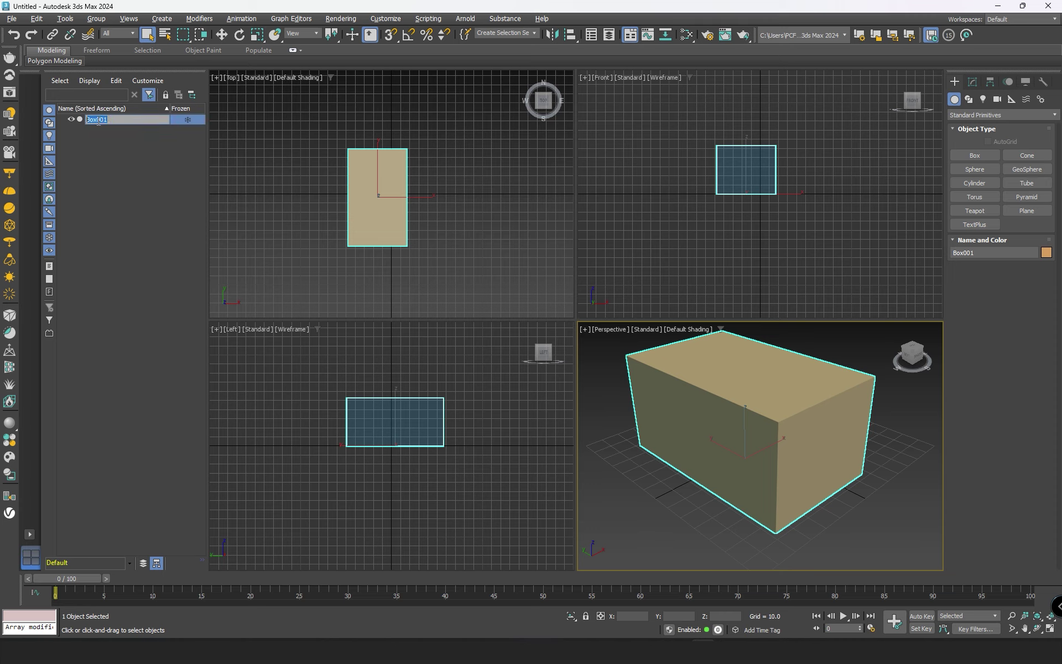
pyautogui.press('BackSpace')
pyautogui.write('cube')
pyautogui.press('Return')
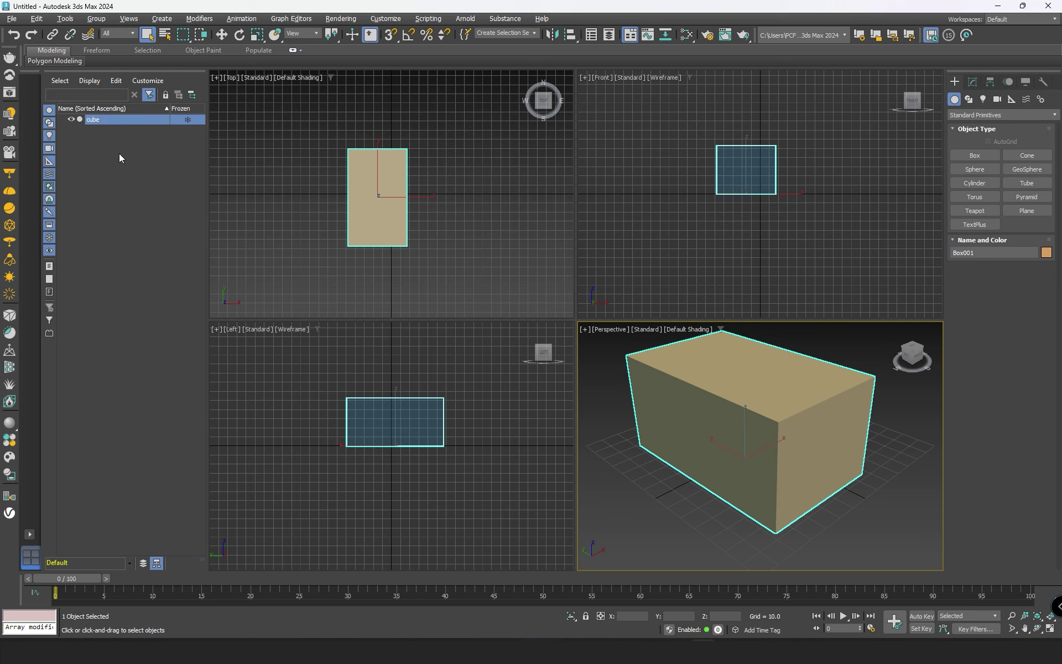
pyautogui.click(105, 135)
# Step: Hide and unhide the cube, and freeze and unfreeze it, from the Scene Explorer
pyautogui.click(71, 118)
pyautogui.click(71, 118)
pyautogui.click(187, 120)
pyautogui.click(187, 120)
pyautogui.click(187, 120)
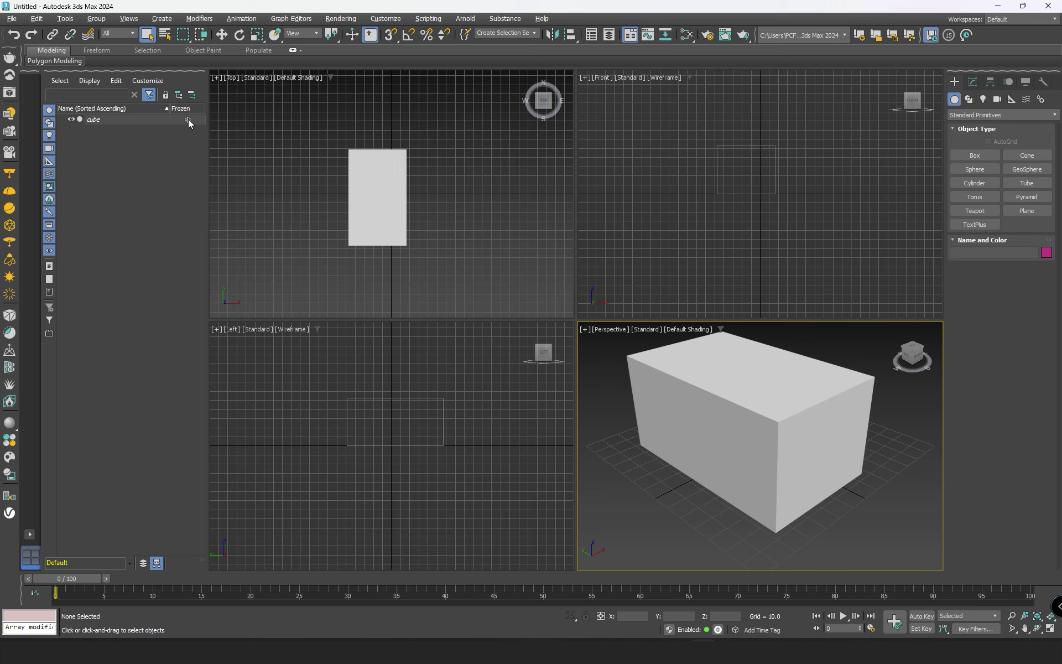
pyautogui.click(188, 119)
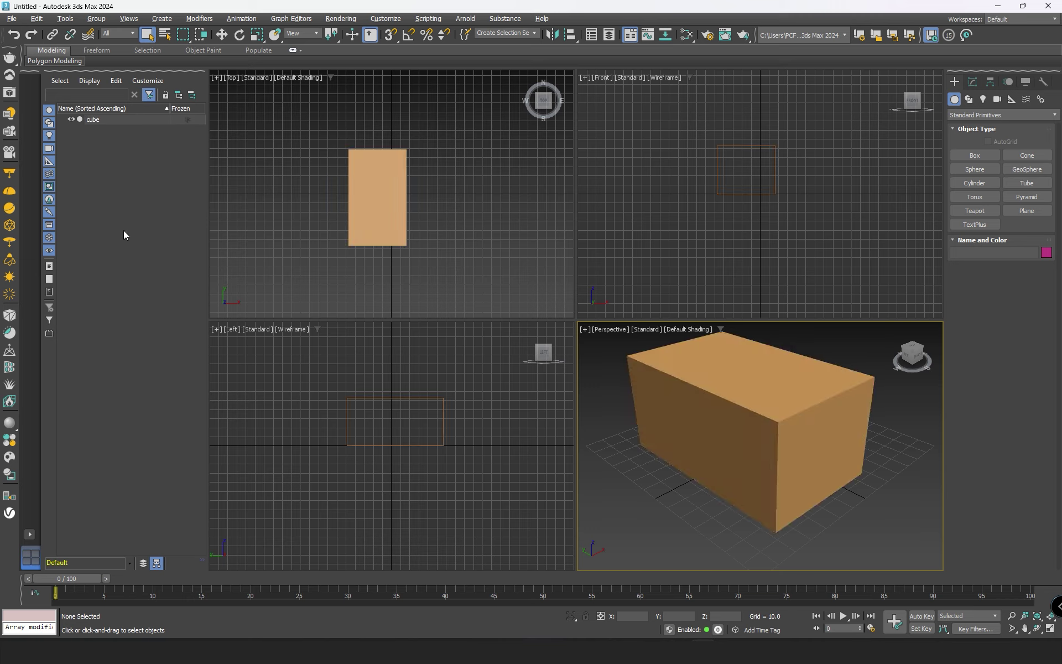
# Step: Delete the cube from the scene
pyautogui.click(128, 122)
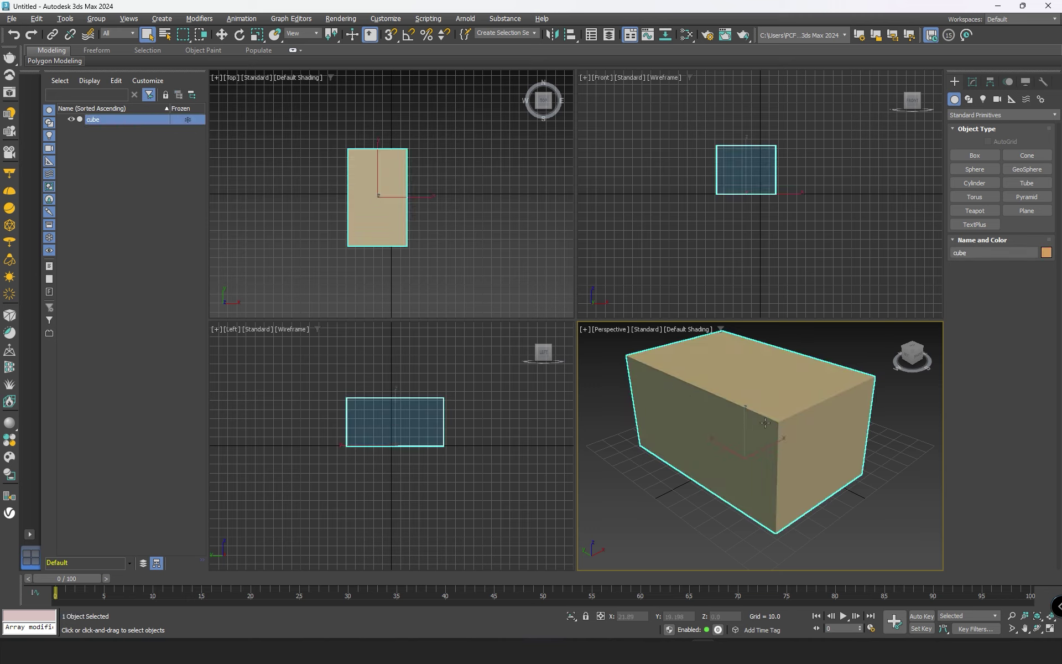
pyautogui.press('Delete')
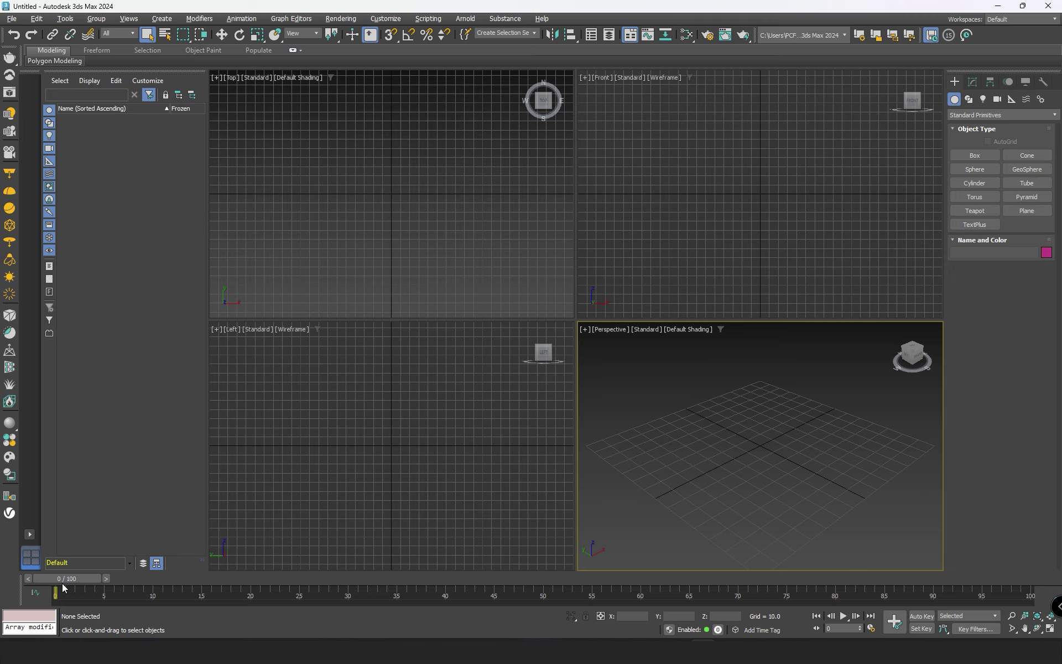
pyautogui.moveTo(62, 579); pyautogui.dragTo(25, 581)
pyautogui.press('q')
pyautogui.moveTo(52, 580); pyautogui.dragTo(24, 597)
# Step: Activate the Top, Front, Perspective and Left viewports in turn
pyautogui.click(447, 194)
pyautogui.click(650, 172)
pyautogui.click(592, 354)
pyautogui.click(563, 430)
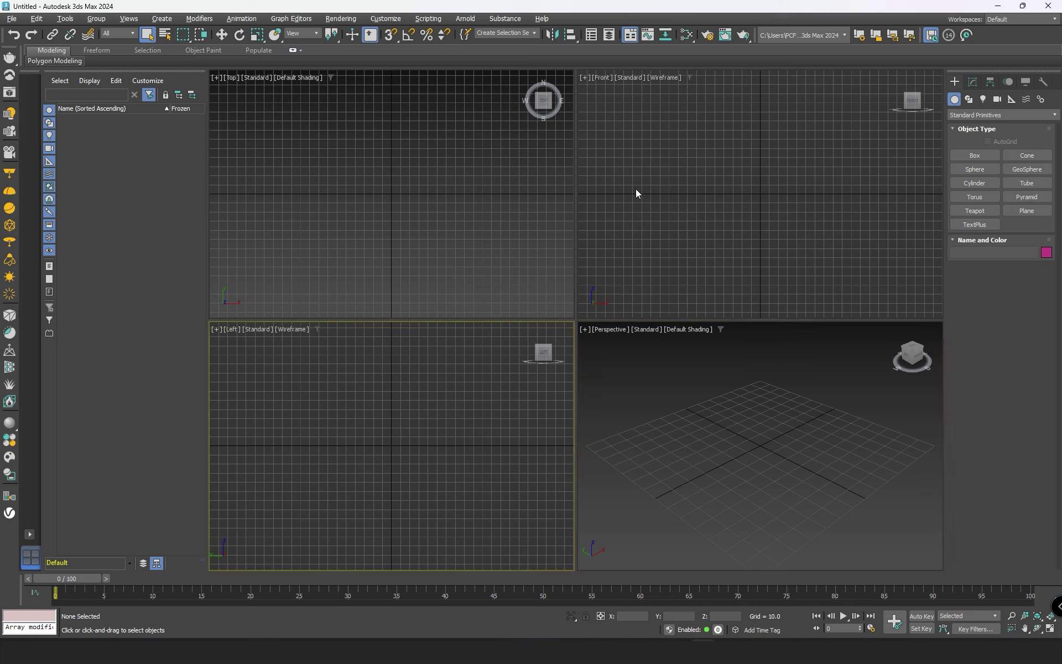
# Step: Add a single-view viewport layout and another with three small stacked views beside a large Perspective view
pyautogui.click(30, 535)
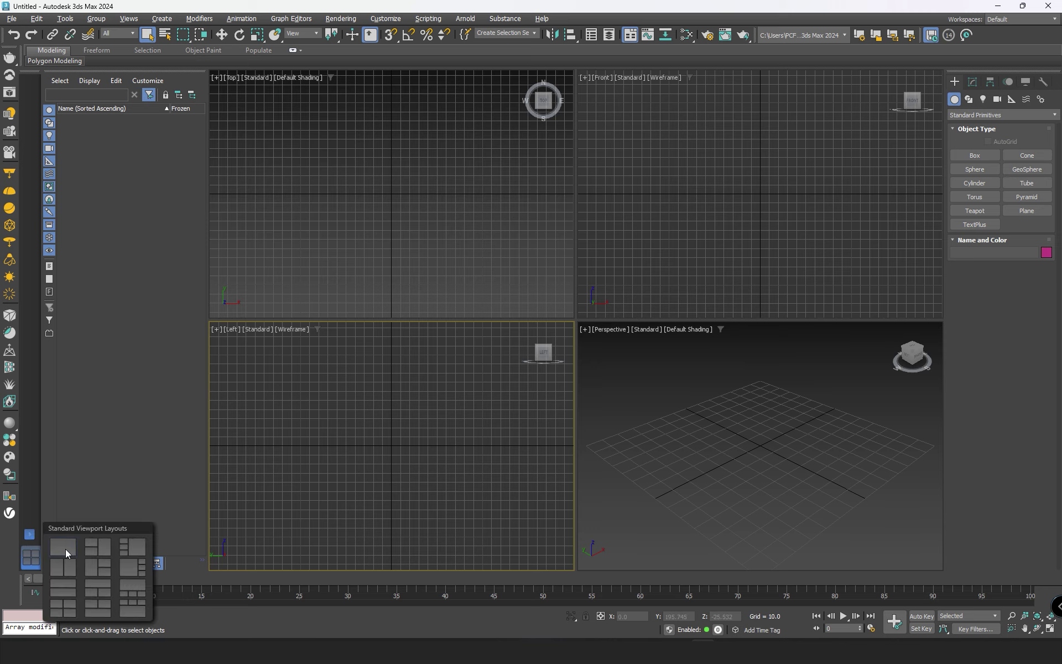
pyautogui.click(65, 548)
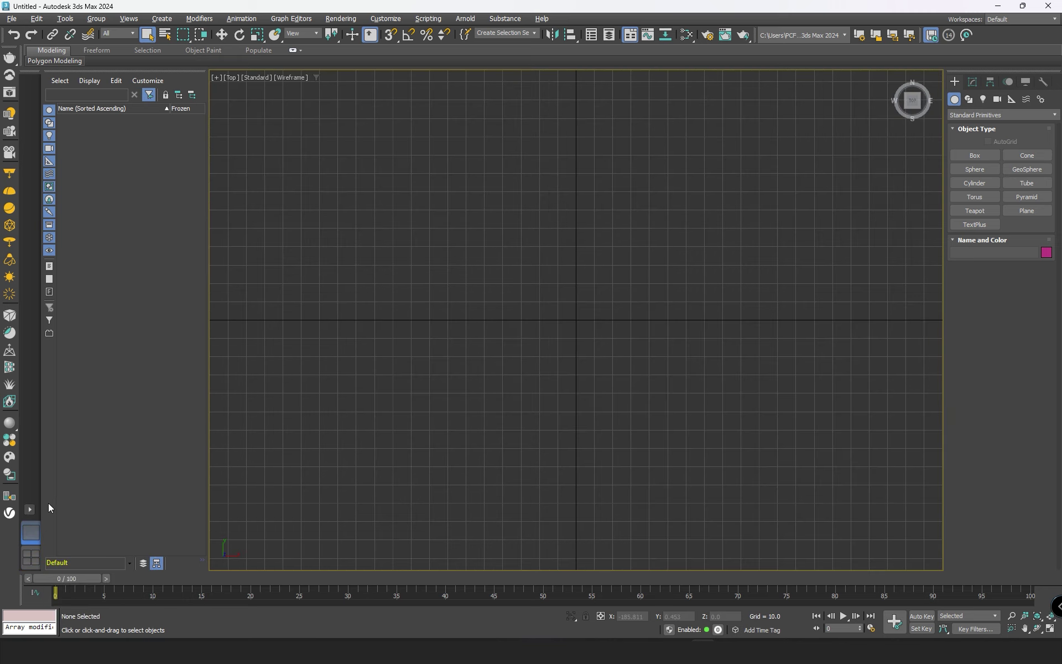
pyautogui.click(31, 510)
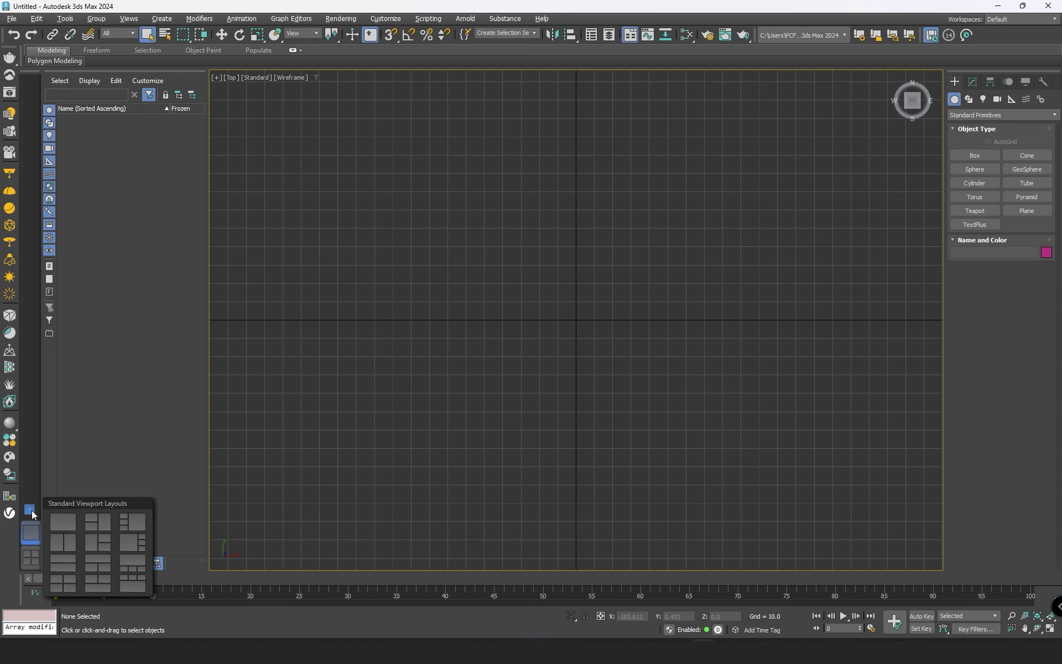
pyautogui.click(132, 527)
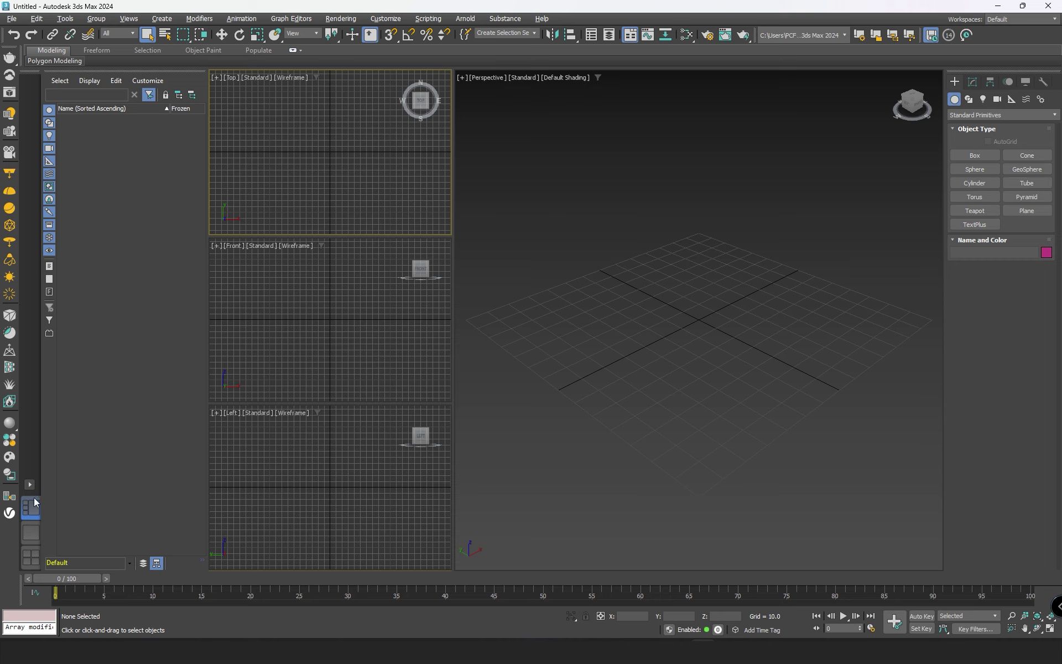
# Step: Reconfigure the original four-view layout as one large Top viewport above three small Front, Left and Perspective viewports
pyautogui.click(31, 559)
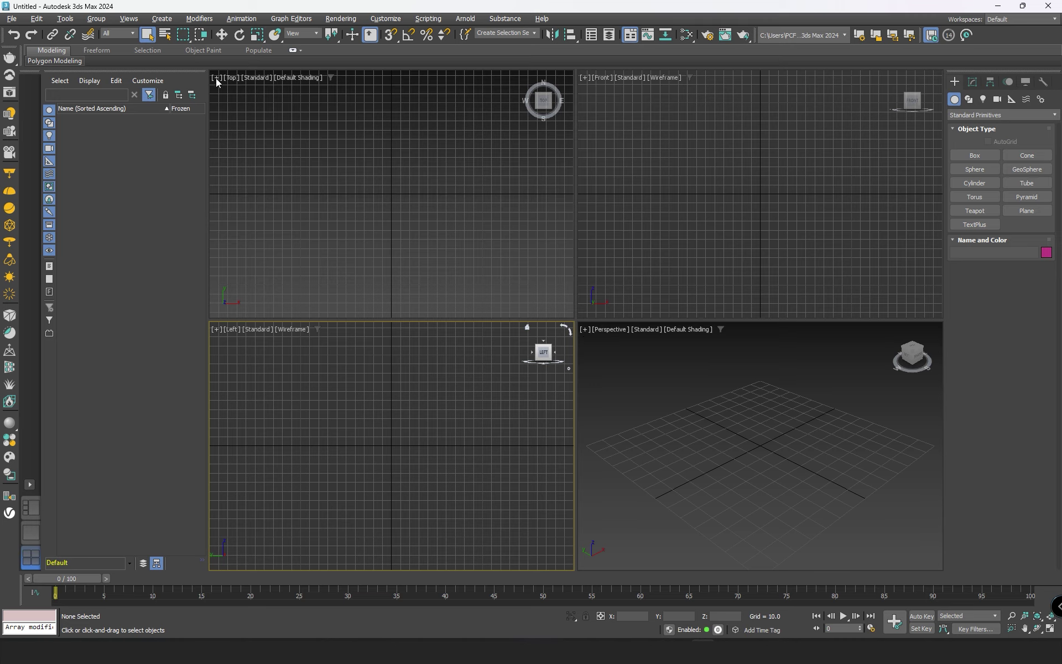
pyautogui.click(585, 330)
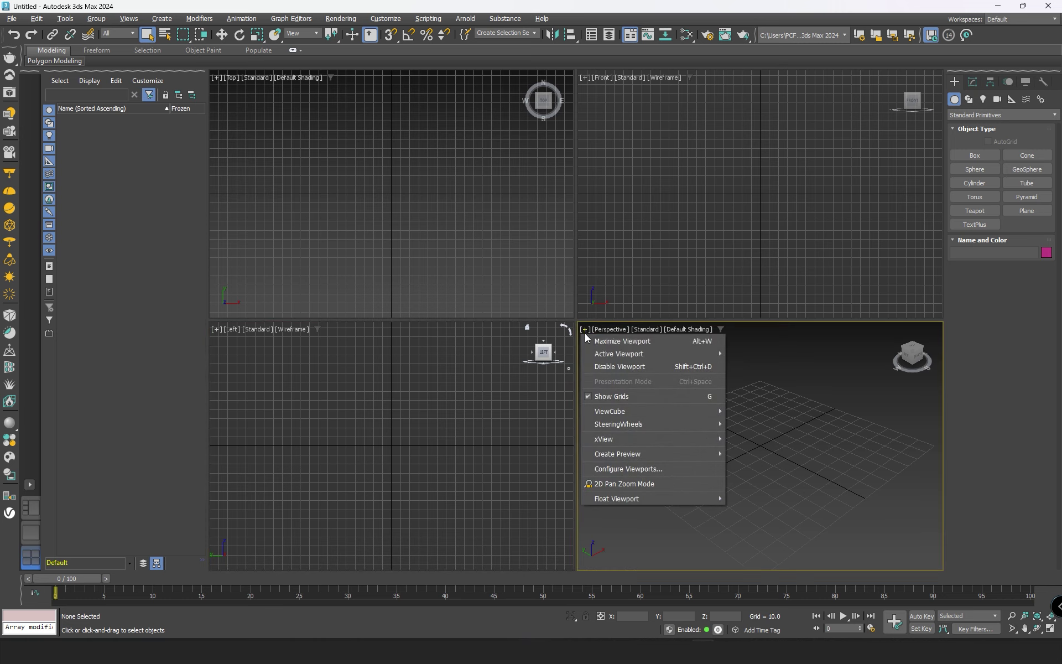
pyautogui.click(627, 471)
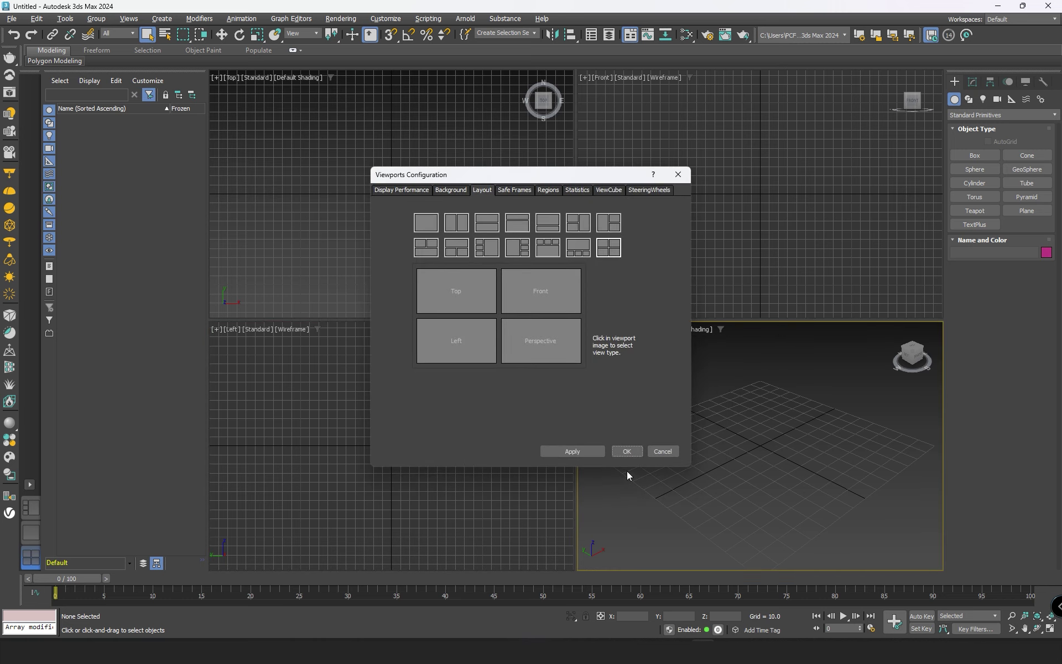
pyautogui.click(464, 190)
pyautogui.click(482, 190)
pyautogui.click(486, 247)
pyautogui.click(548, 224)
pyautogui.click(548, 248)
pyautogui.click(578, 223)
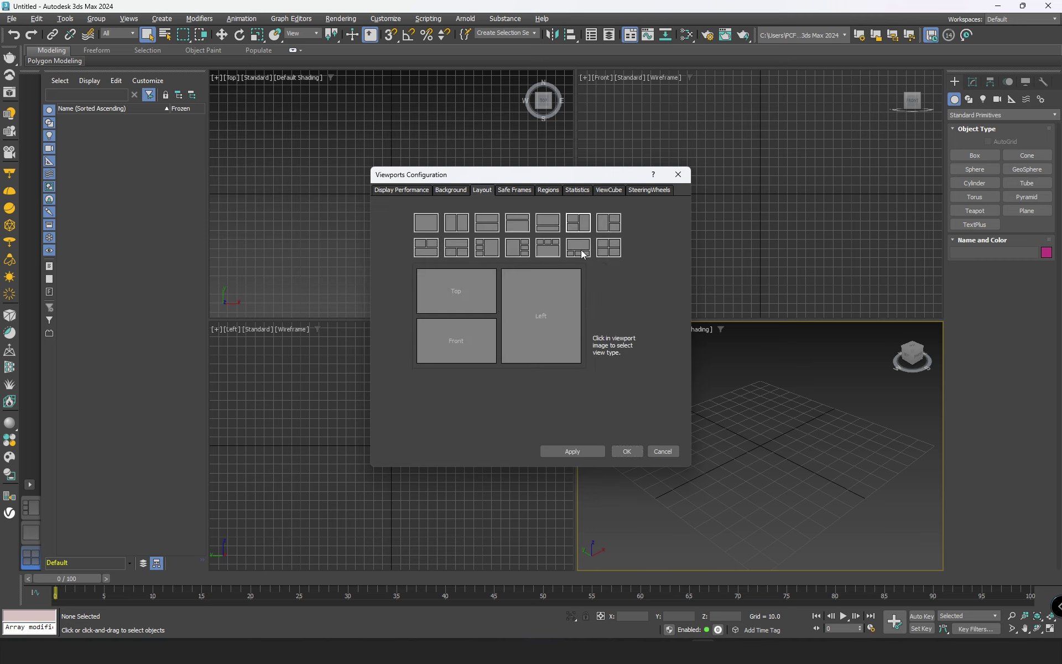
pyautogui.click(578, 247)
pyautogui.click(620, 451)
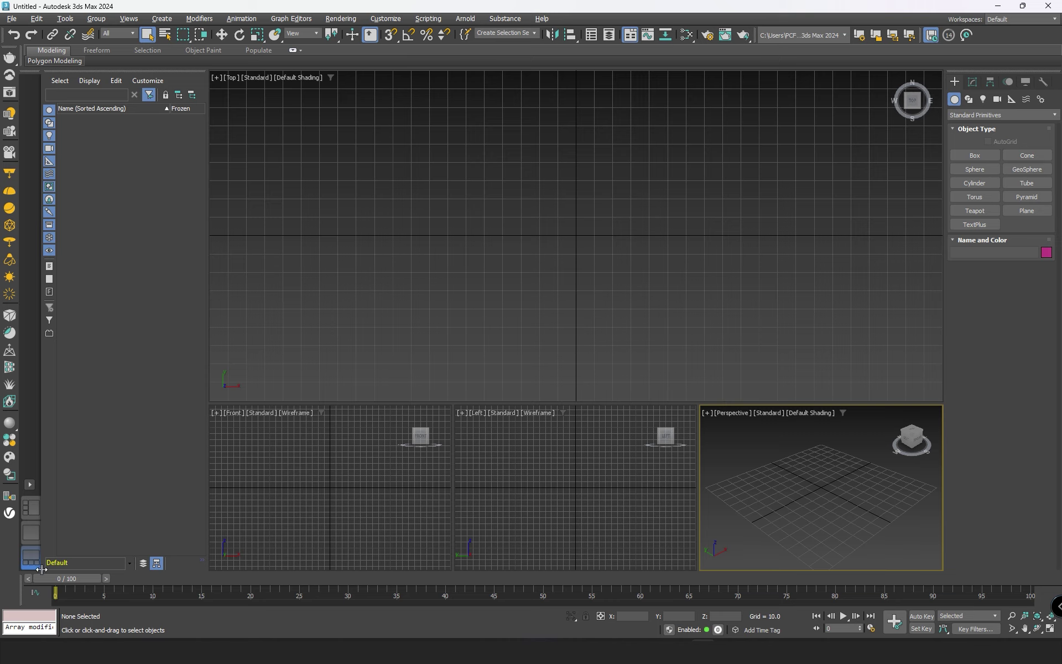
# Step: Add a viewport layout with four equal views and activate its Left viewport
pyautogui.click(30, 485)
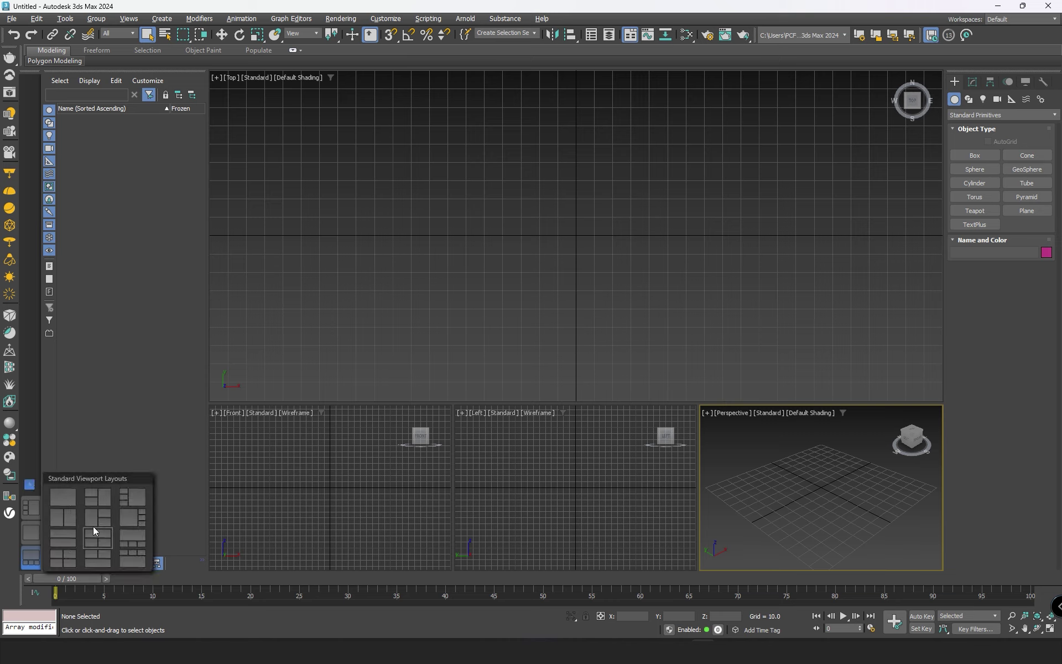
pyautogui.click(60, 558)
pyautogui.click(311, 419)
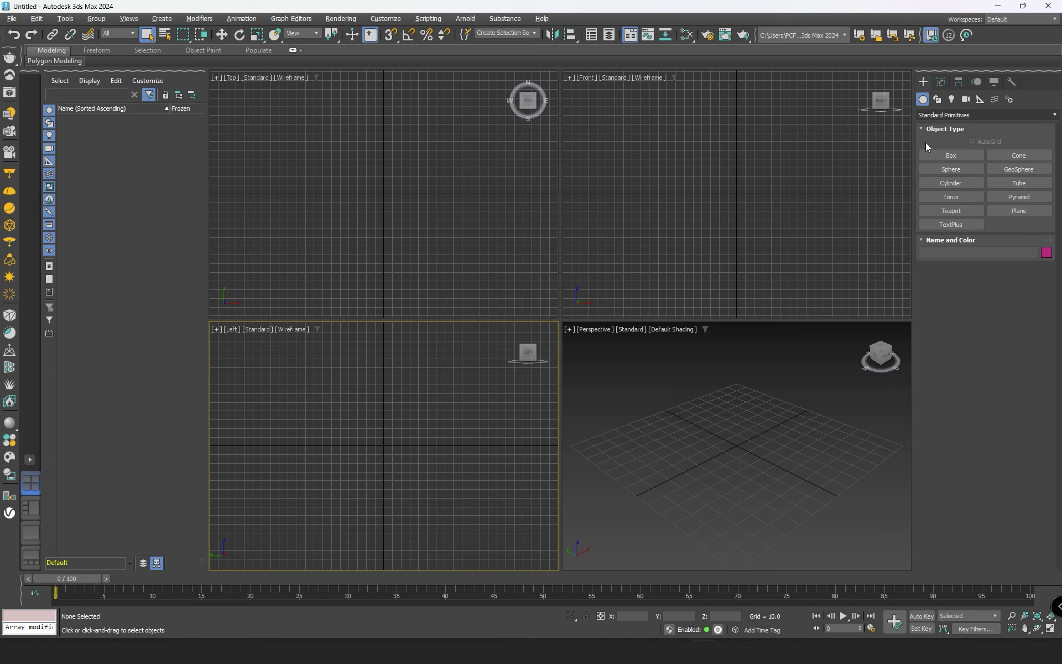
pyautogui.click(968, 155)
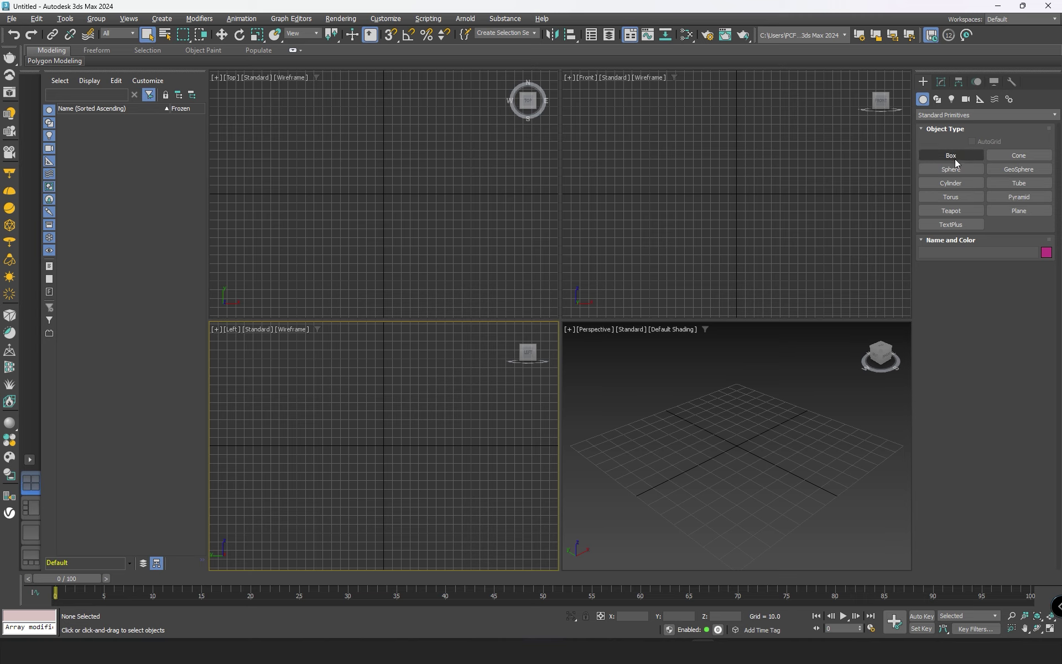
pyautogui.click(940, 83)
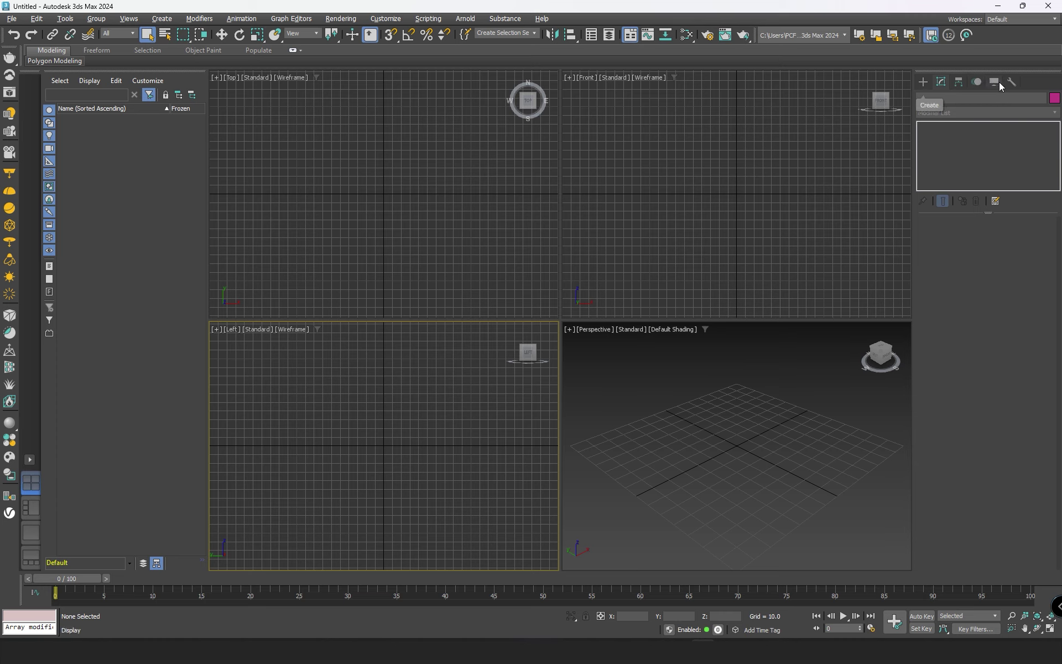
pyautogui.click(923, 83)
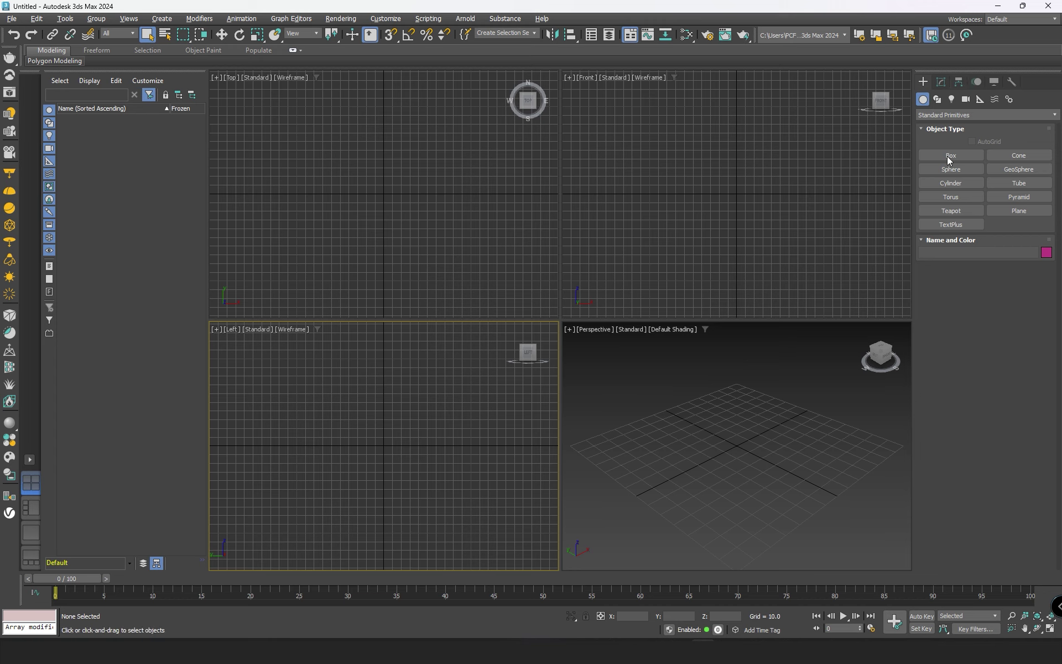
pyautogui.click(164, 21)
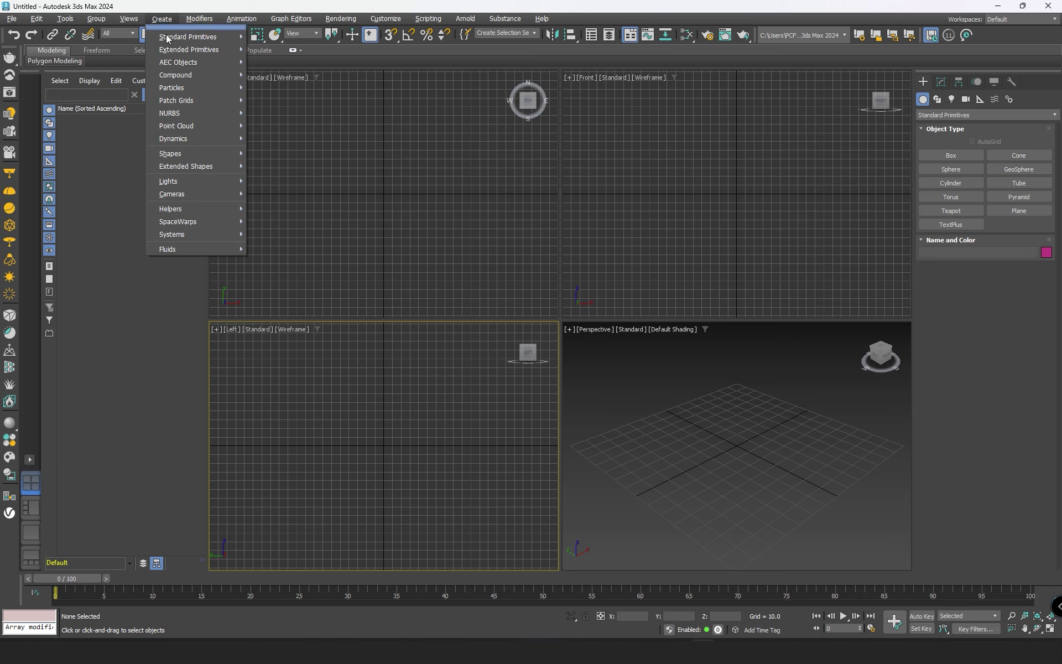
pyautogui.click(164, 24)
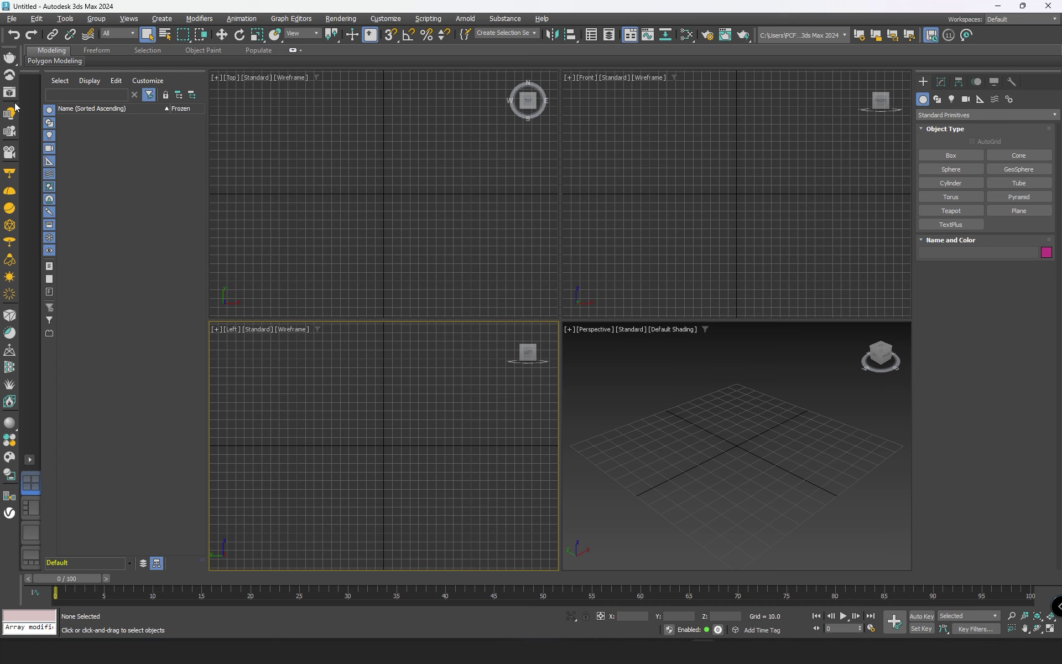
# Step: Undock the Scene Explorer, dock it beneath the command panel, and detach it as a floating window over the Top and Left viewports
pyautogui.moveTo(119, 74); pyautogui.dragTo(310, 146)
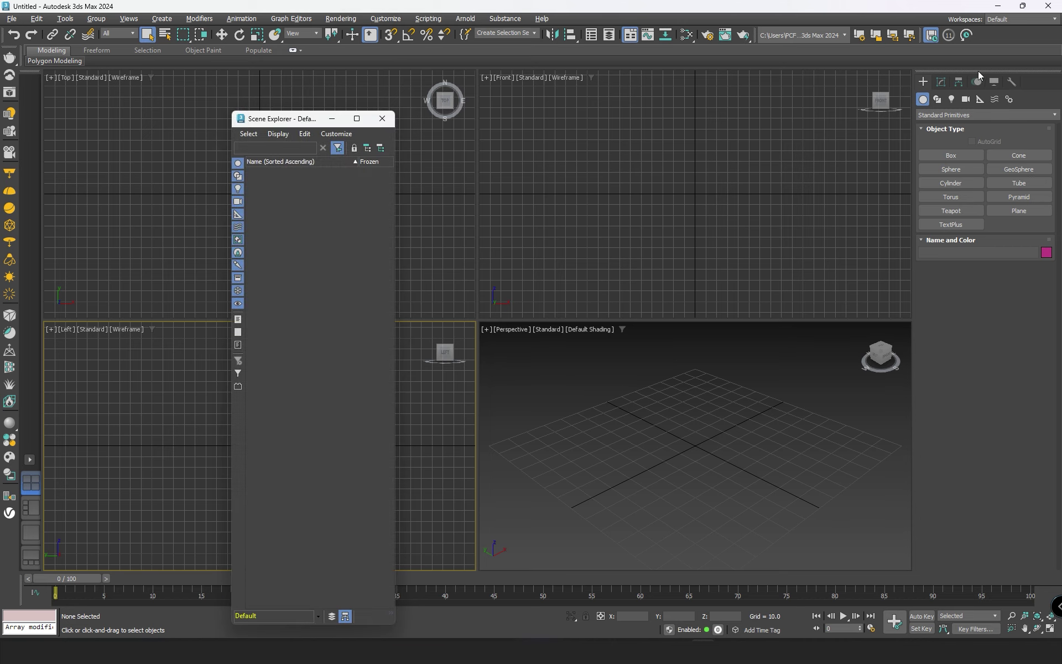
pyautogui.moveTo(281, 123); pyautogui.dragTo(977, 518)
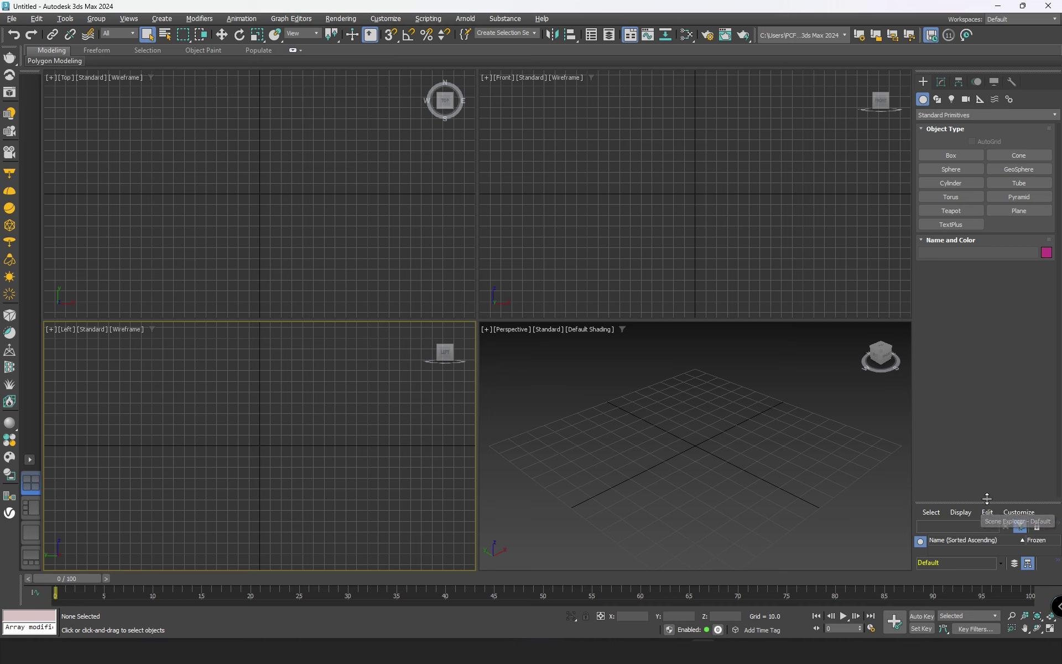
pyautogui.moveTo(984, 499); pyautogui.dragTo(203, 287)
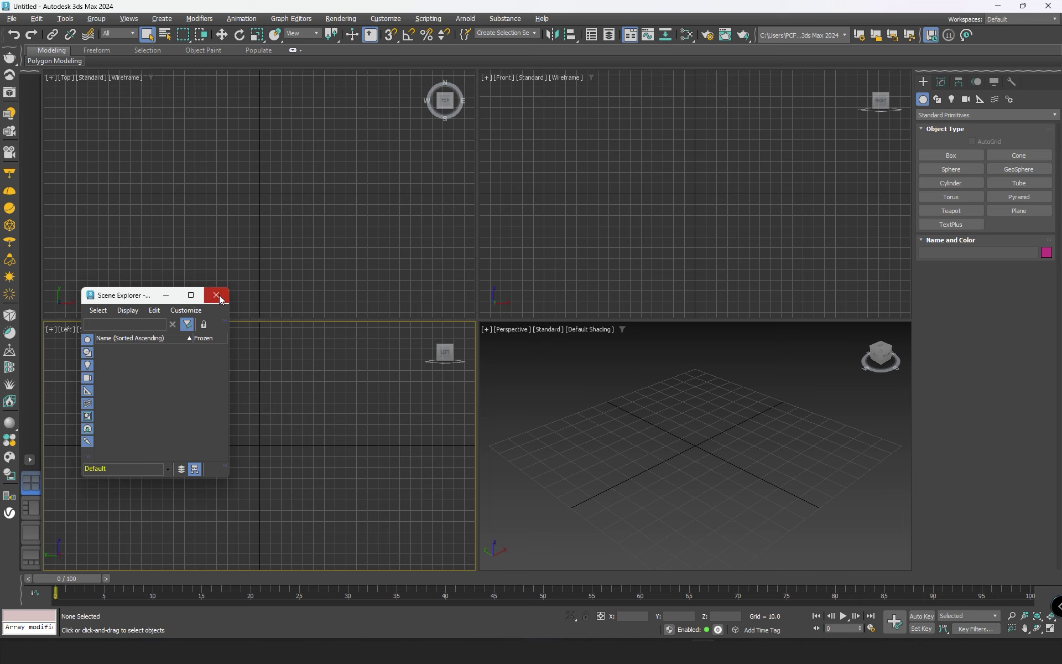
pyautogui.moveTo(125, 298); pyautogui.dragTo(112, 196)
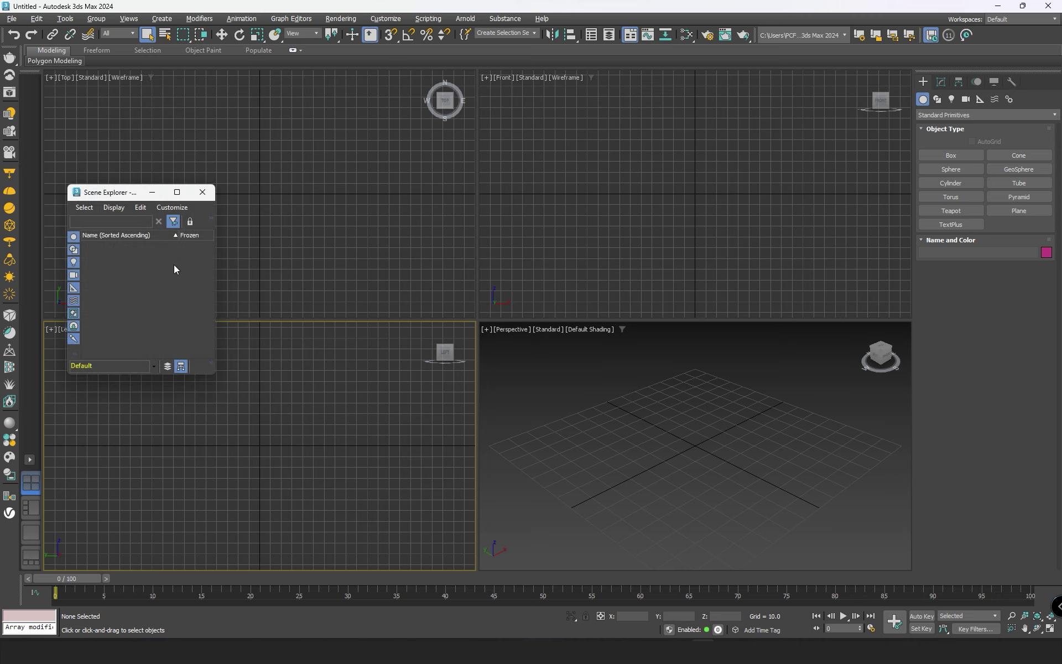
# Step: Close the floating Scene Explorer, and detach and close the viewport layout tabs bar
pyautogui.click(204, 193)
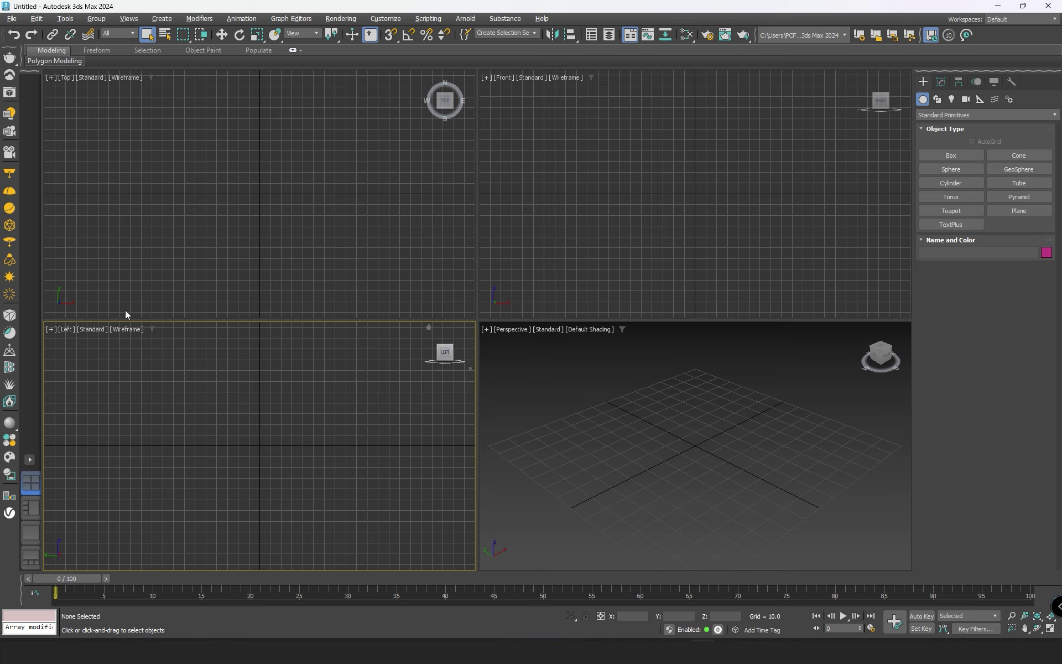
pyautogui.moveTo(29, 70); pyautogui.dragTo(192, 122)
pyautogui.click(190, 124)
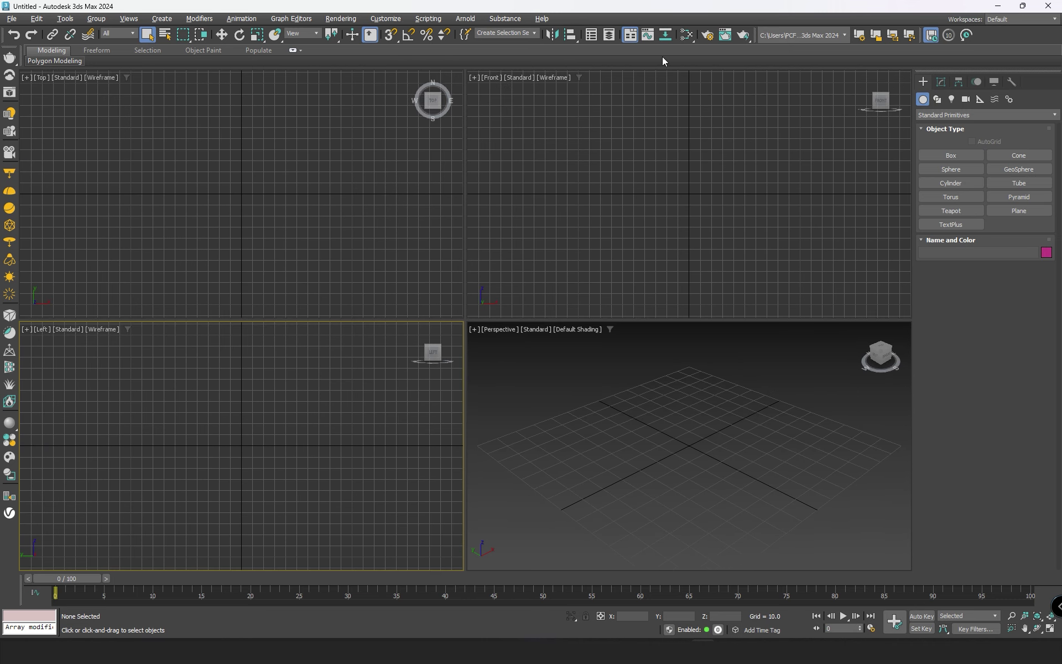
# Step: Show the Viewport Layout Tabs bar again and dock it beside the Top and Left viewports
pyautogui.rightClick(651, 16)
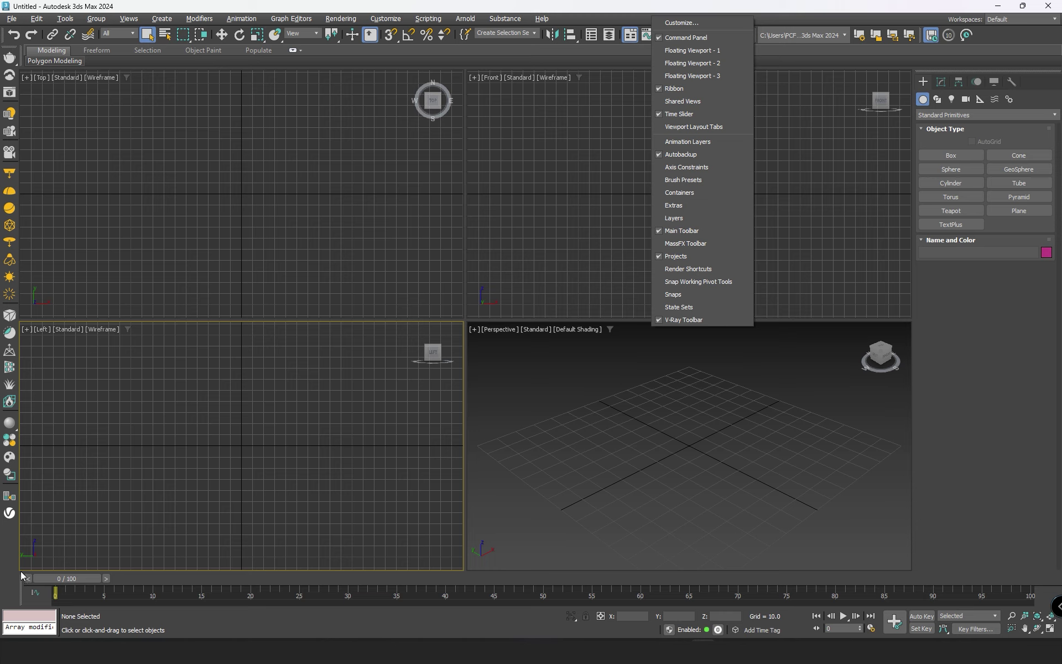
pyautogui.click(695, 127)
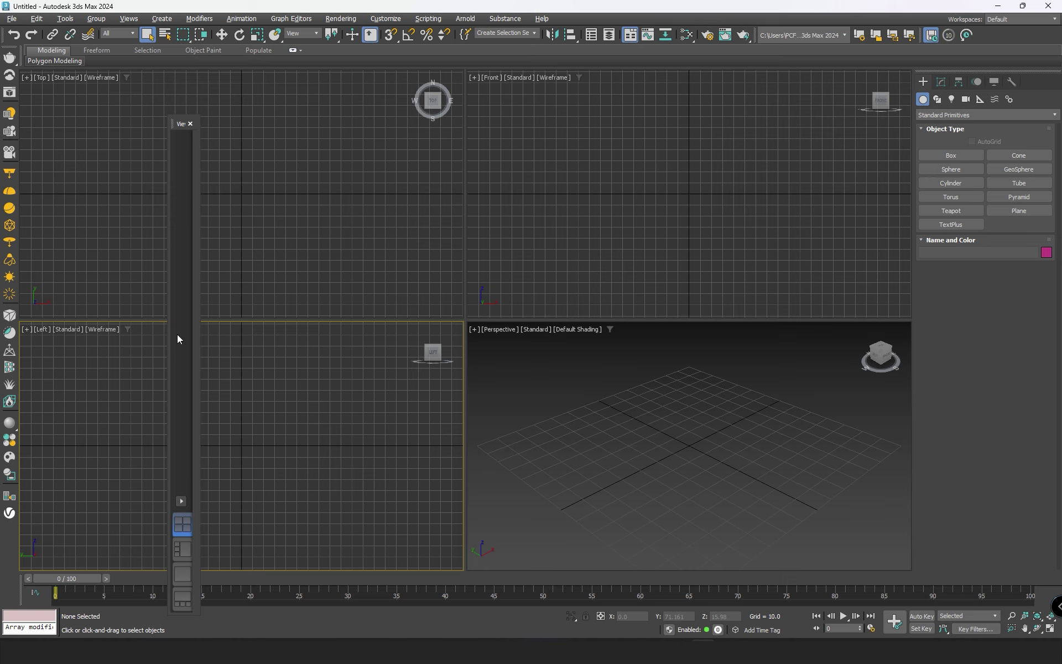
pyautogui.moveTo(176, 124); pyautogui.dragTo(32, 105)
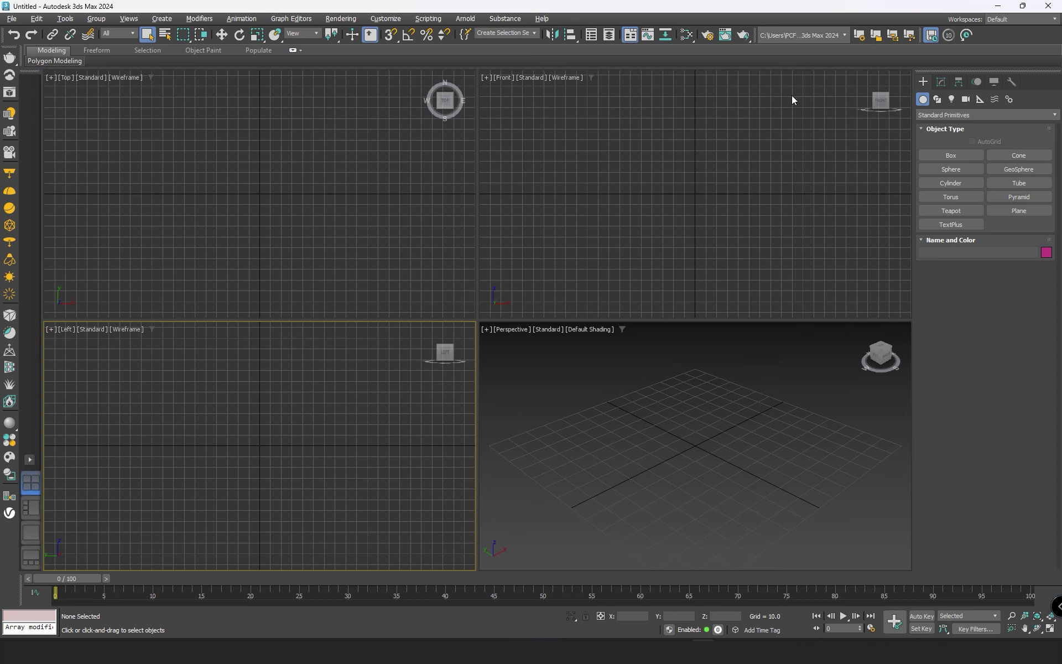
# Step: Detach and close the Command Panel, and restore the interface by resetting the Default workspace to its default state
pyautogui.moveTo(977, 71); pyautogui.dragTo(682, 101)
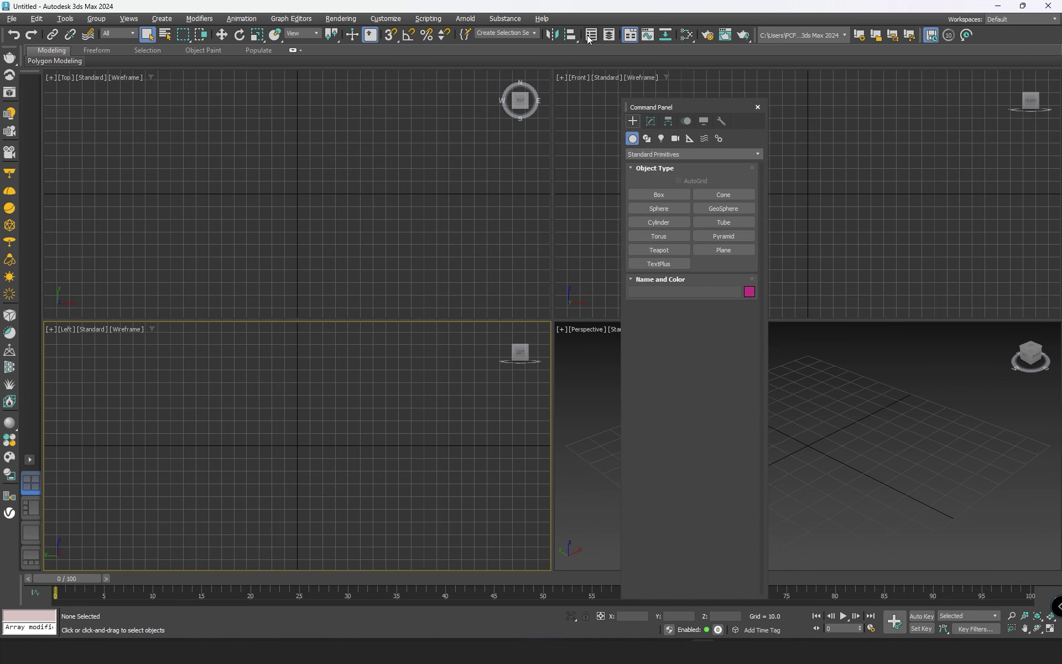
pyautogui.click(758, 107)
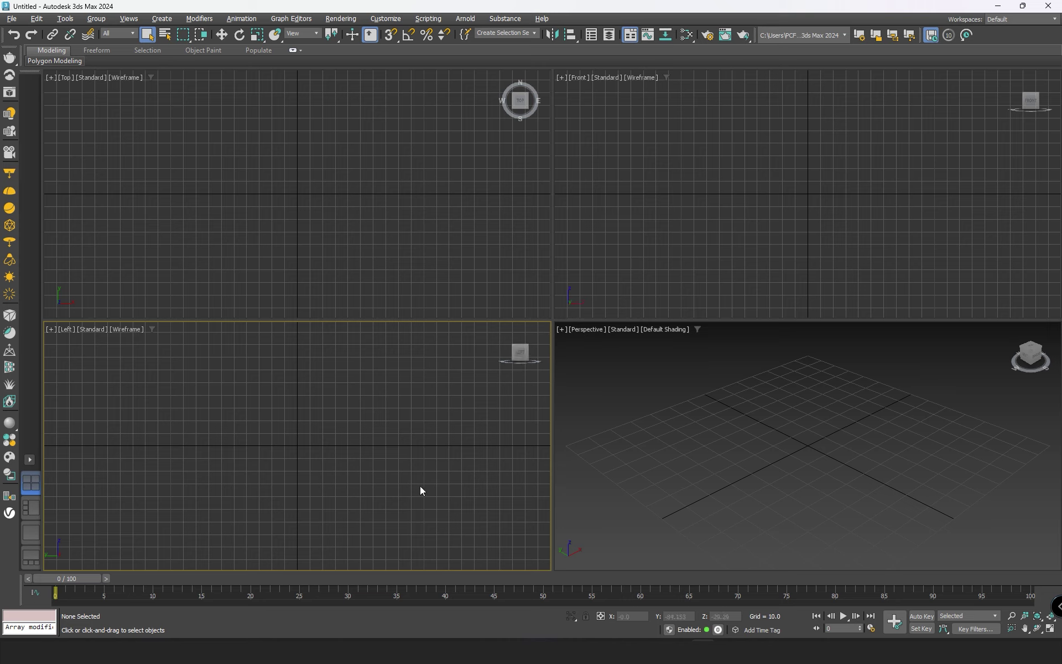
pyautogui.click(1029, 22)
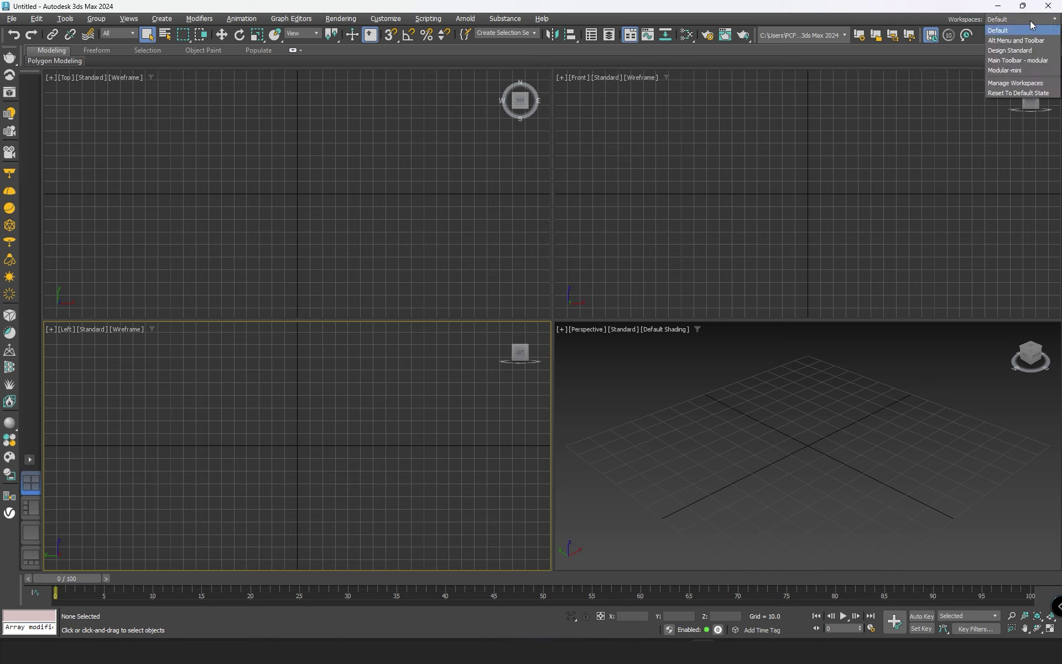
pyautogui.click(1016, 94)
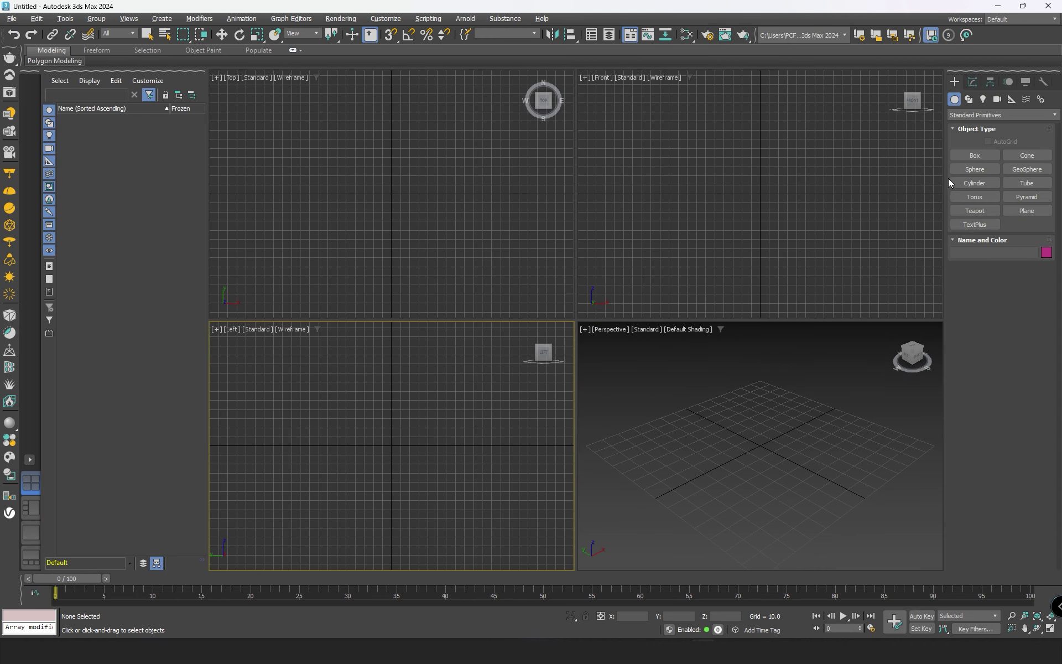
# Step: Detach and close both the Scene Explorer and the viewport layout tabs bar
pyautogui.moveTo(125, 75); pyautogui.dragTo(233, 148)
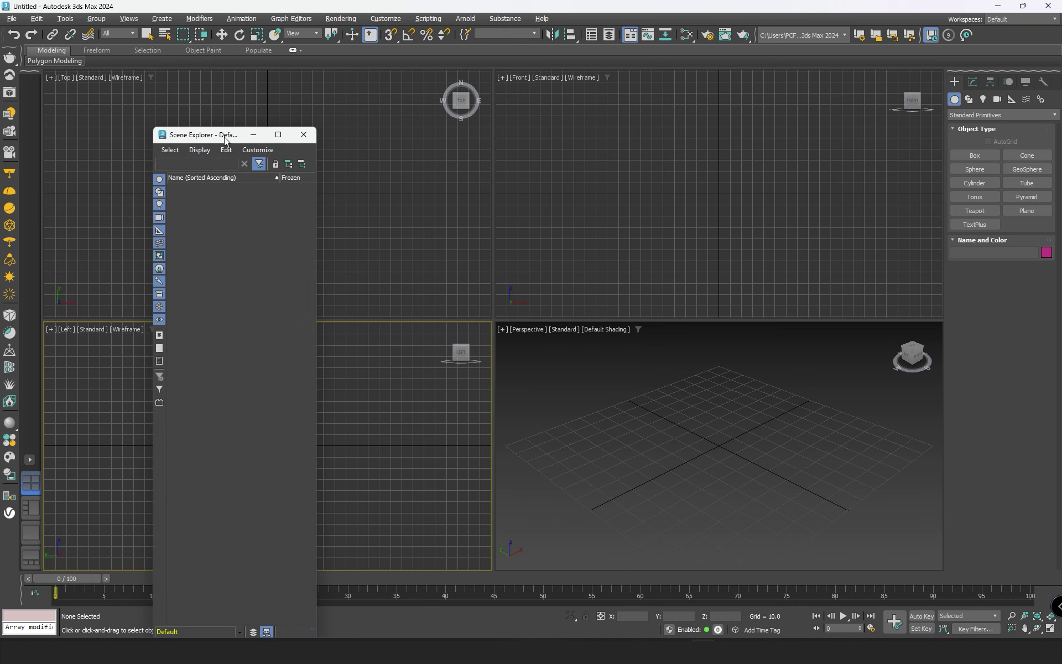
pyautogui.click(304, 134)
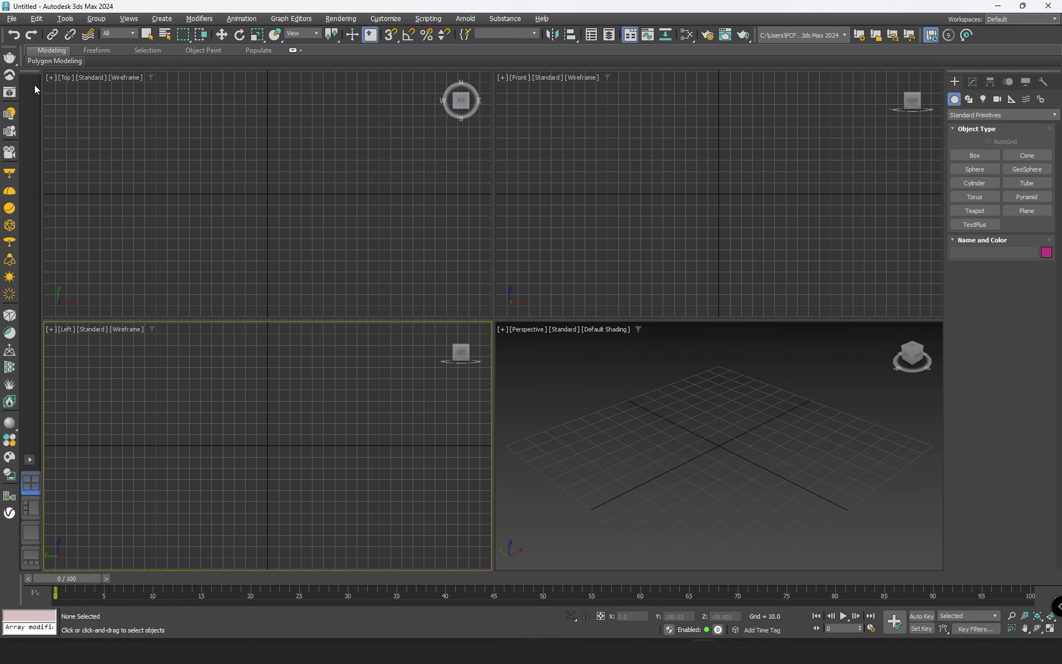
pyautogui.moveTo(27, 72); pyautogui.dragTo(128, 133)
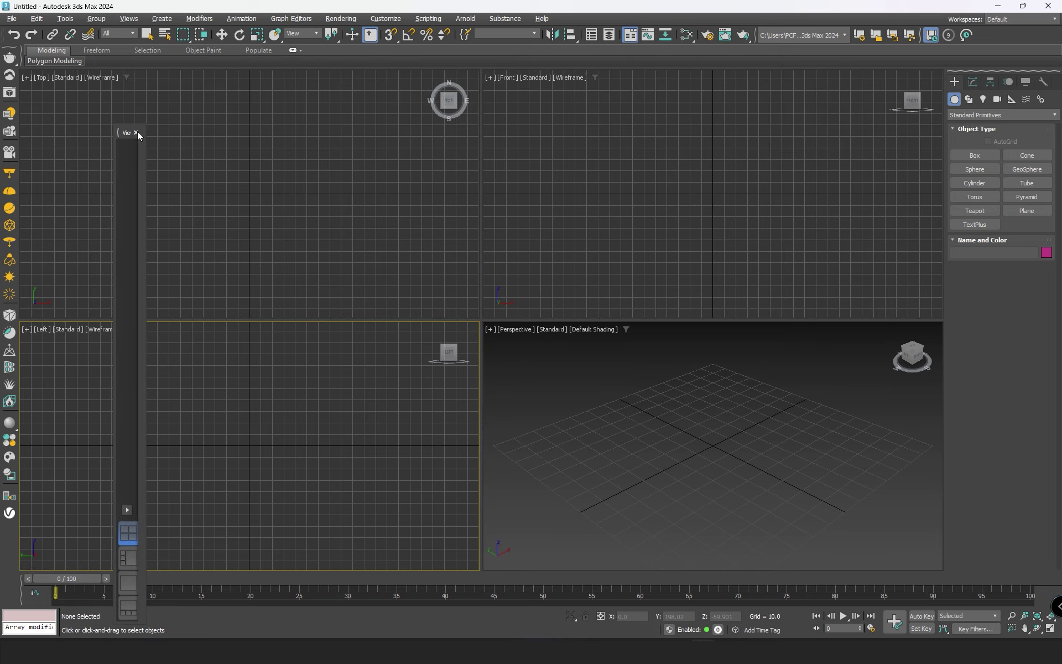
pyautogui.click(136, 133)
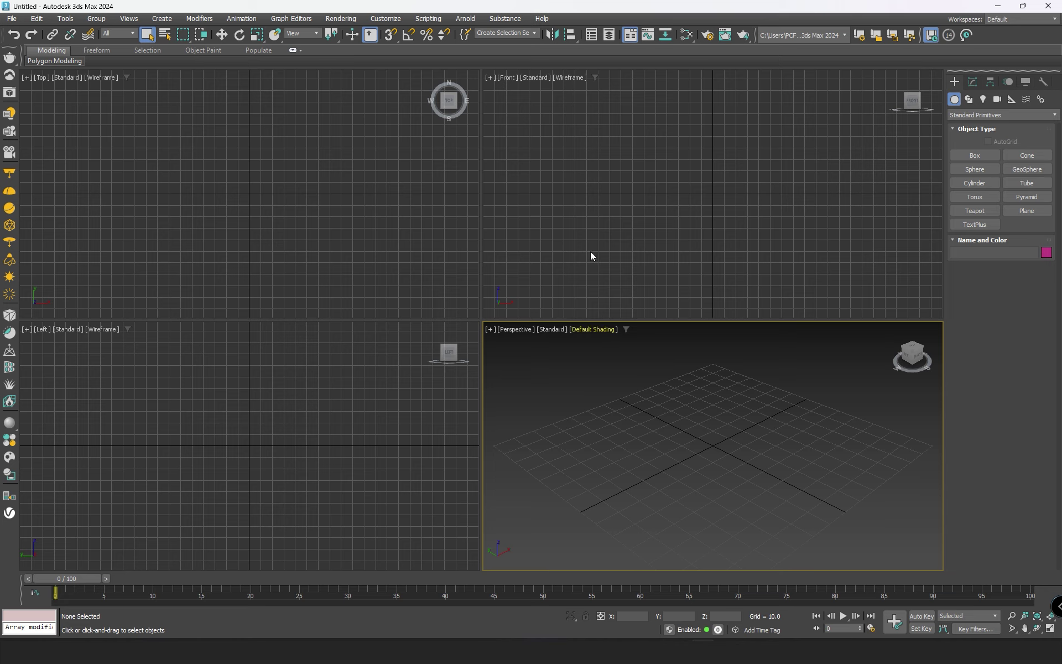
# Step: Activate the Top and Front viewports alternately
pyautogui.click(202, 185)
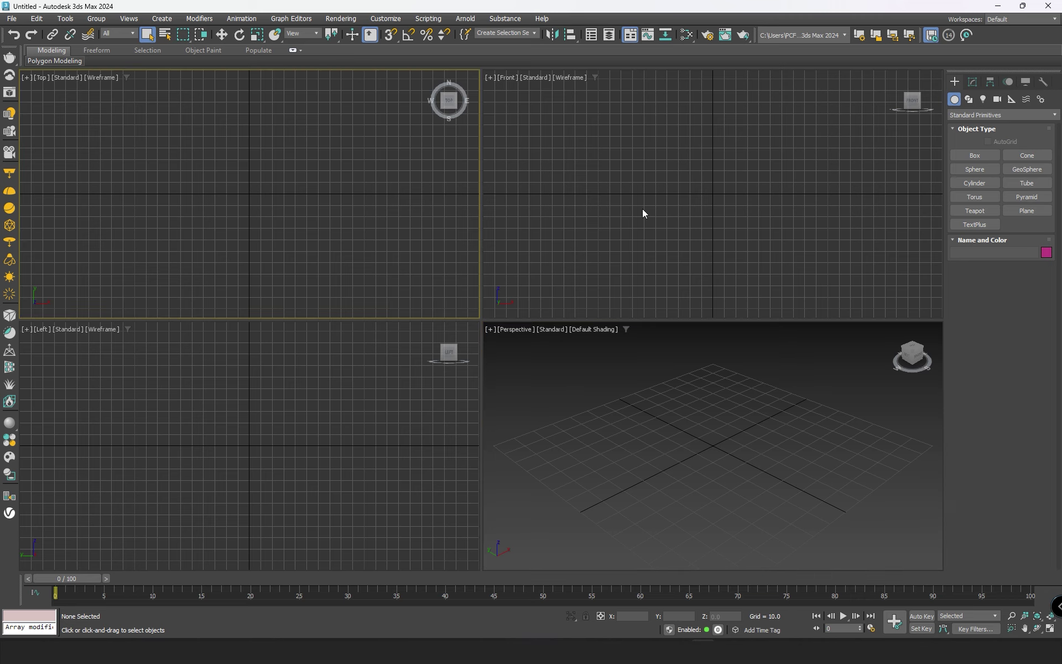
pyautogui.click(582, 211)
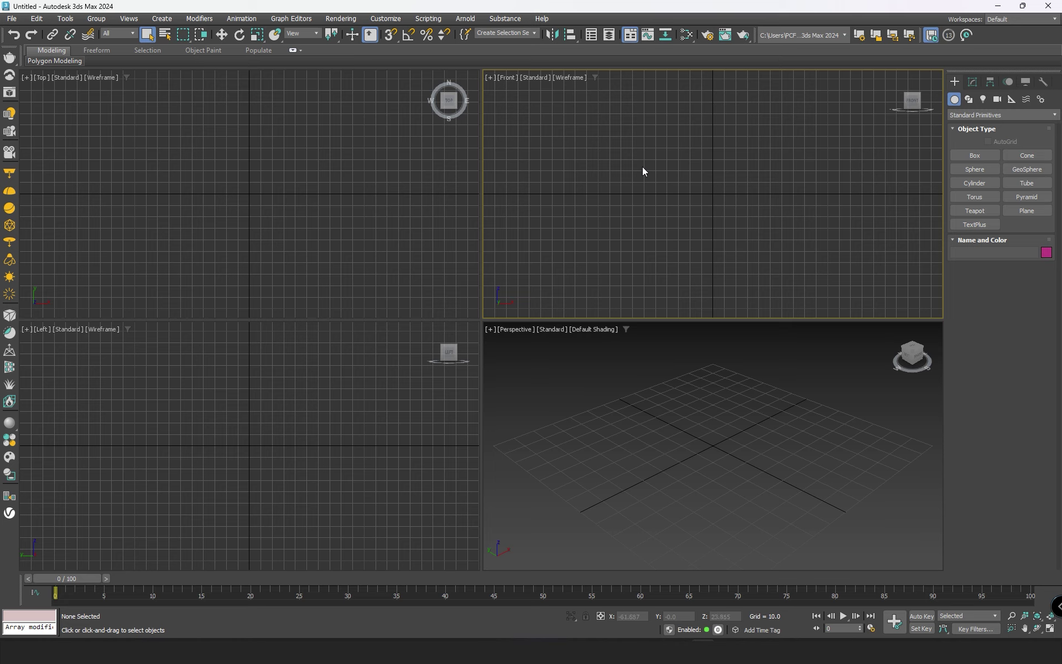
pyautogui.click(264, 209)
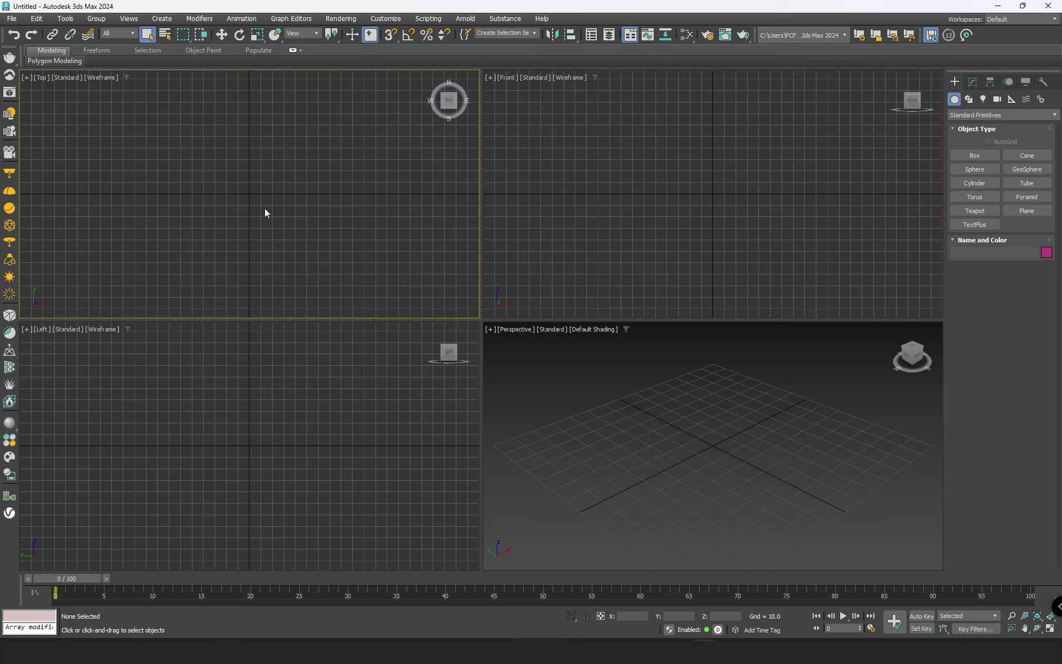
pyautogui.click(606, 148)
pyautogui.click(91, 116)
# Step: Create a Standard Primitives box near the centre of the grid in the Perspective viewport and end the Box command
pyautogui.click(975, 156)
pyautogui.moveTo(718, 408); pyautogui.dragTo(708, 519)
pyautogui.click(697, 432)
pyautogui.rightClick(603, 455)
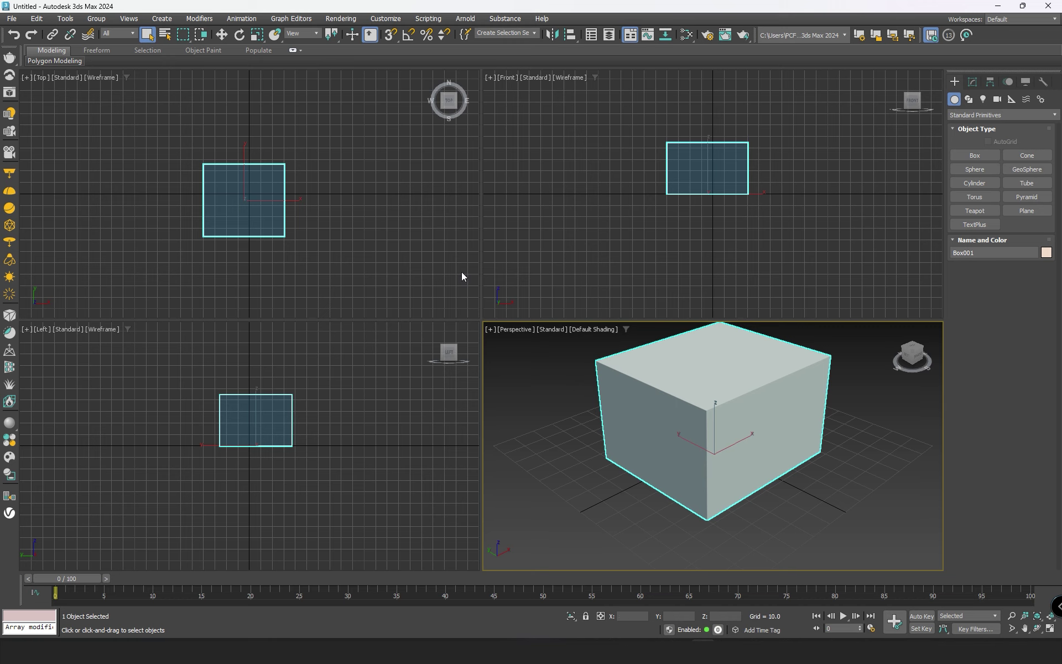
# Step: Deselect the box from the Top viewport, reselect it by its shaded faces in Perspective, and clear the selection
pyautogui.click(387, 216)
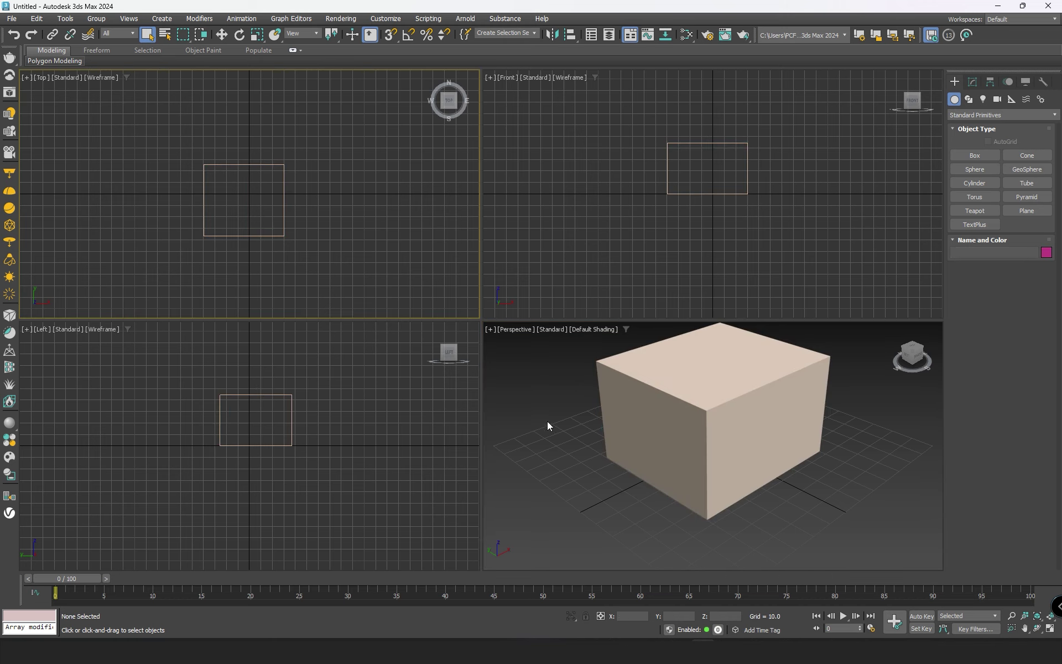
pyautogui.click(728, 373)
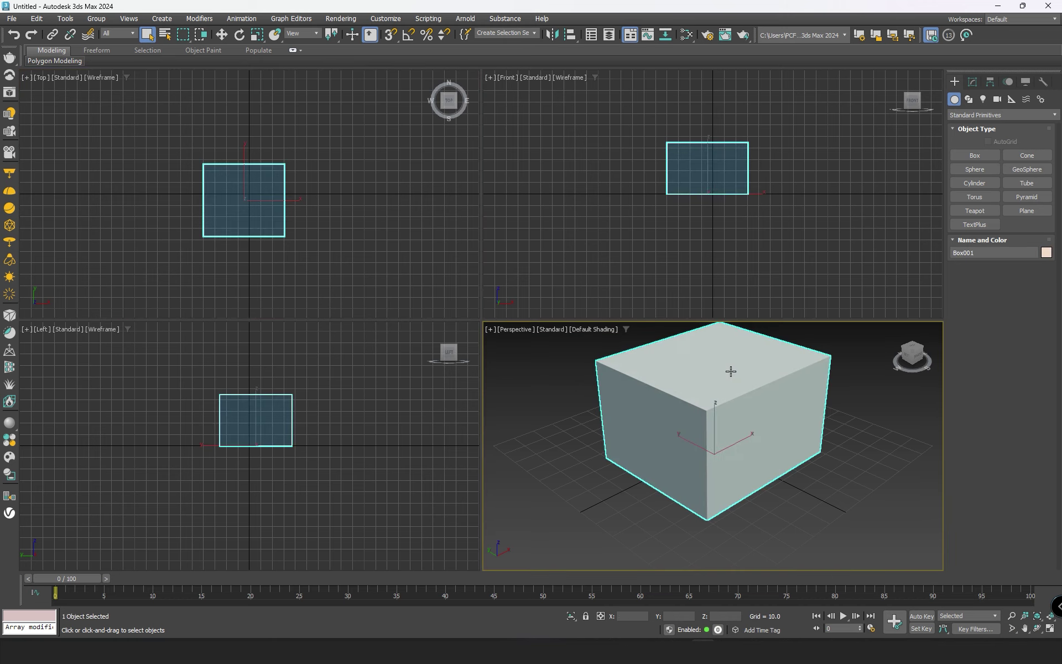
pyautogui.keyDown('alt'); pyautogui.click(641, 398); pyautogui.keyUp('alt')
pyautogui.click(715, 401)
pyautogui.click(529, 429)
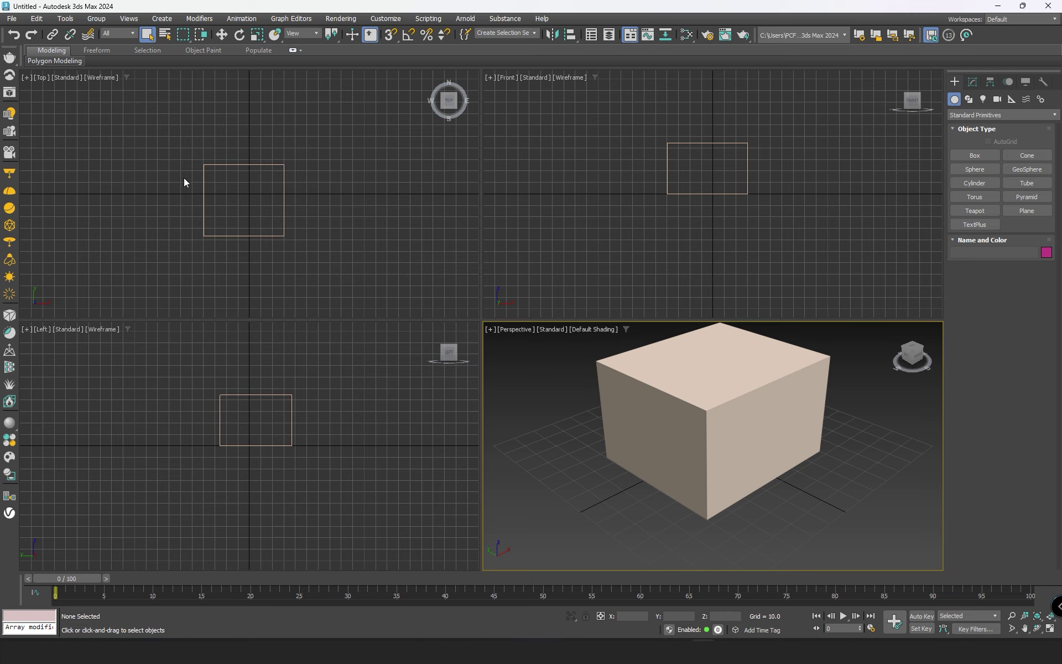
# Step: Region-select the box twice in the wireframe Top viewport, clearing the selection each time
pyautogui.moveTo(296, 138); pyautogui.dragTo(200, 228)
pyautogui.click(368, 133)
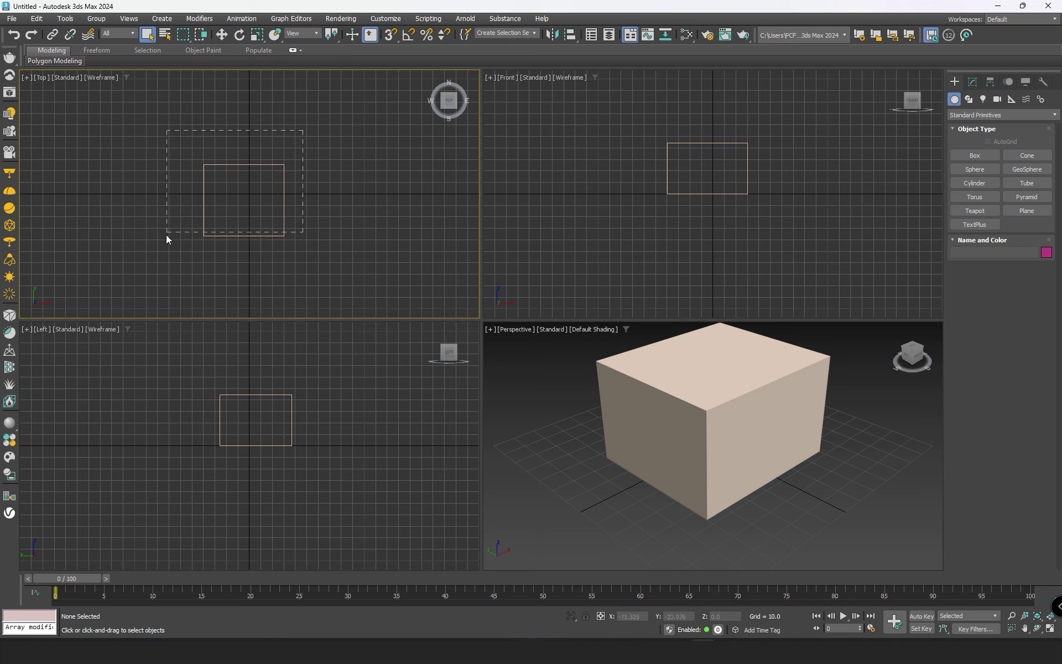
pyautogui.moveTo(166, 234); pyautogui.dragTo(168, 237)
pyautogui.click(299, 161)
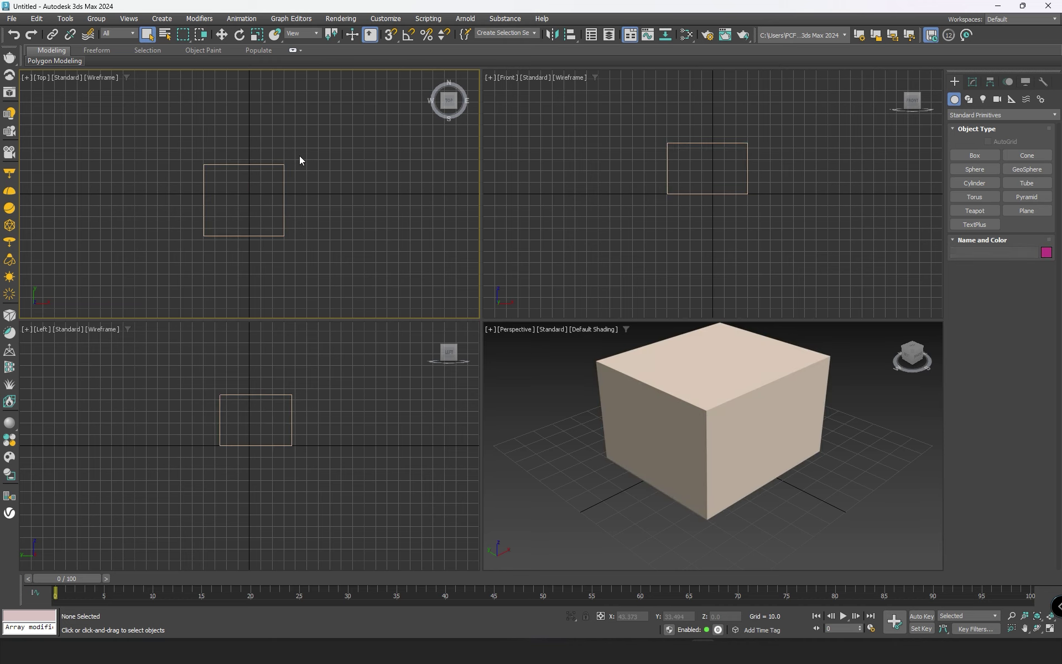
# Step: Select the box in Perspective and deselect it, and repeat with a selection region around it in the Top viewport
pyautogui.click(691, 406)
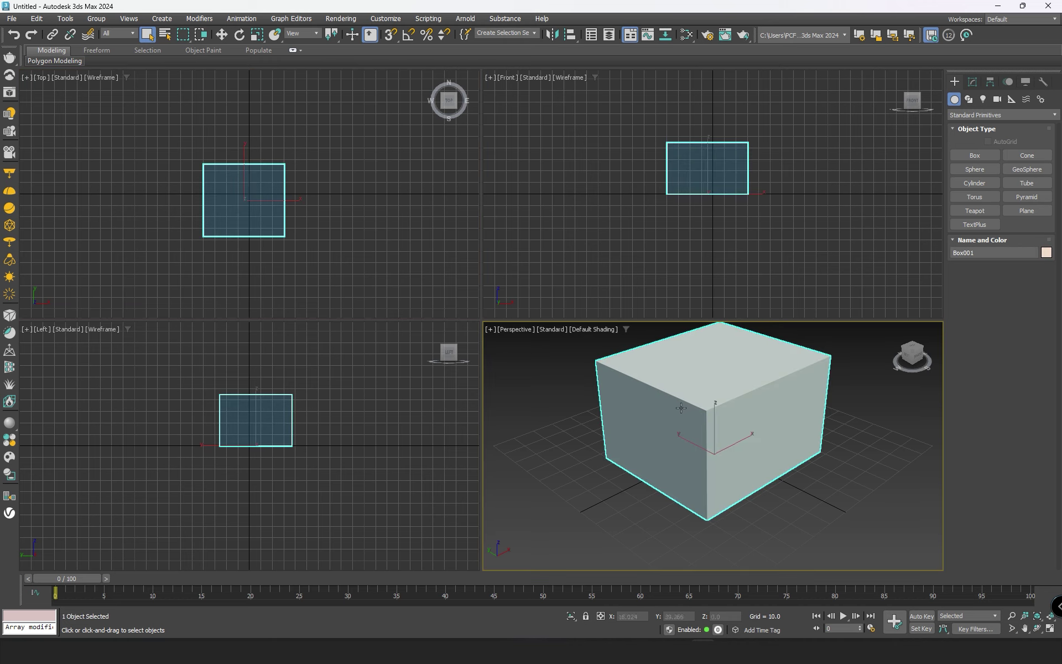
pyautogui.click(345, 214)
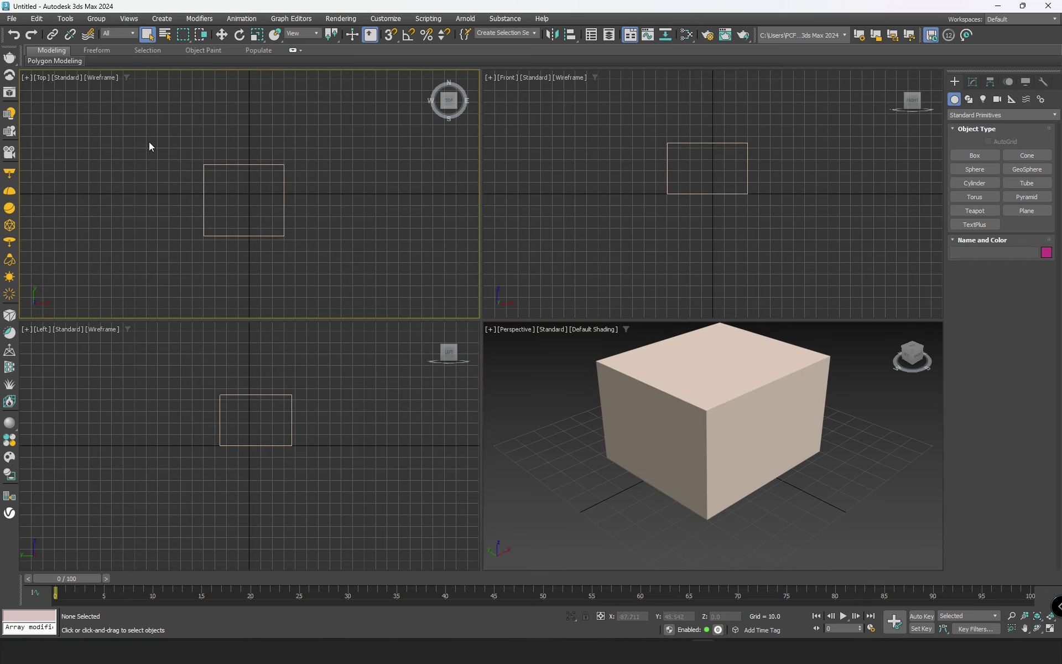
pyautogui.moveTo(323, 131); pyautogui.dragTo(158, 257)
pyautogui.click(100, 91)
pyautogui.click(591, 331)
pyautogui.click(596, 341)
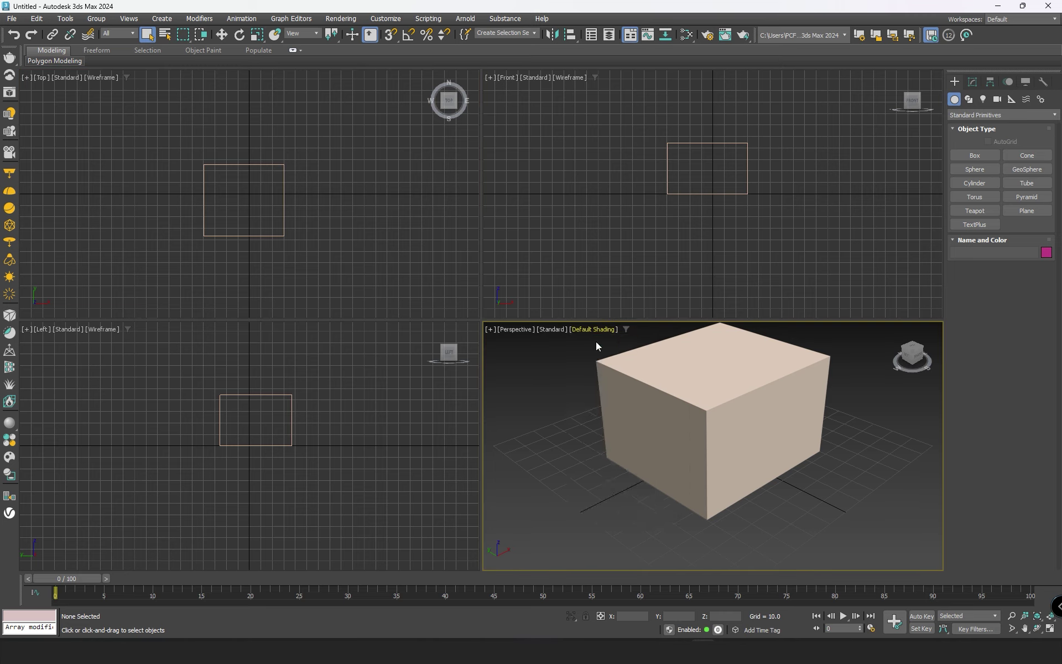
pyautogui.click(101, 77)
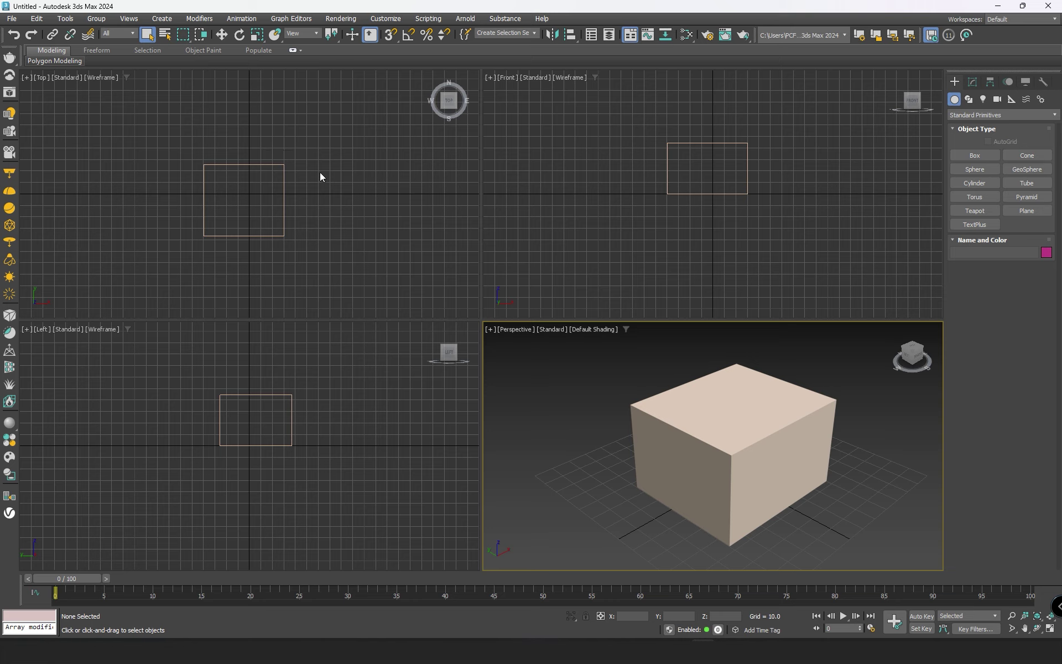
# Step: Select the shaded box directly in the Perspective viewport twice, deselecting it in empty space each time
pyautogui.click(315, 190)
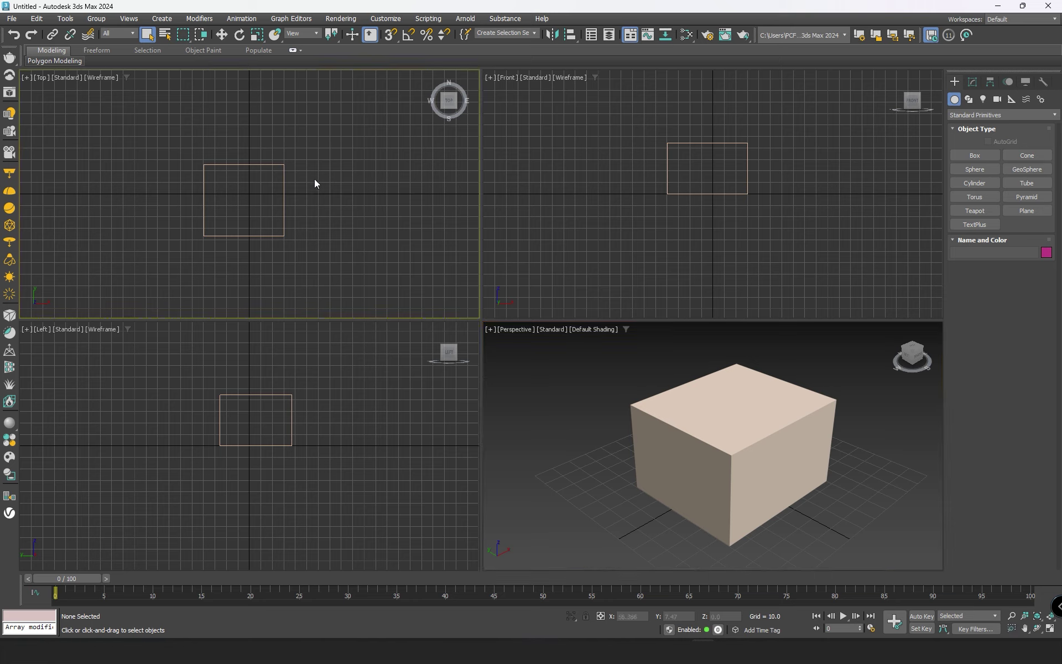
pyautogui.click(666, 389)
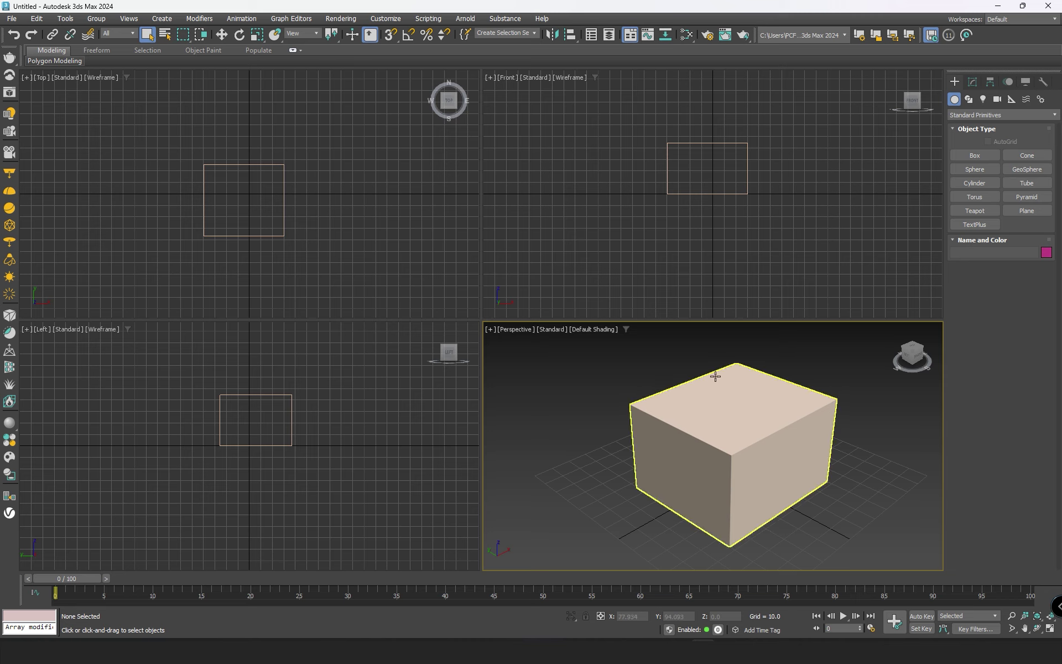
pyautogui.click(701, 397)
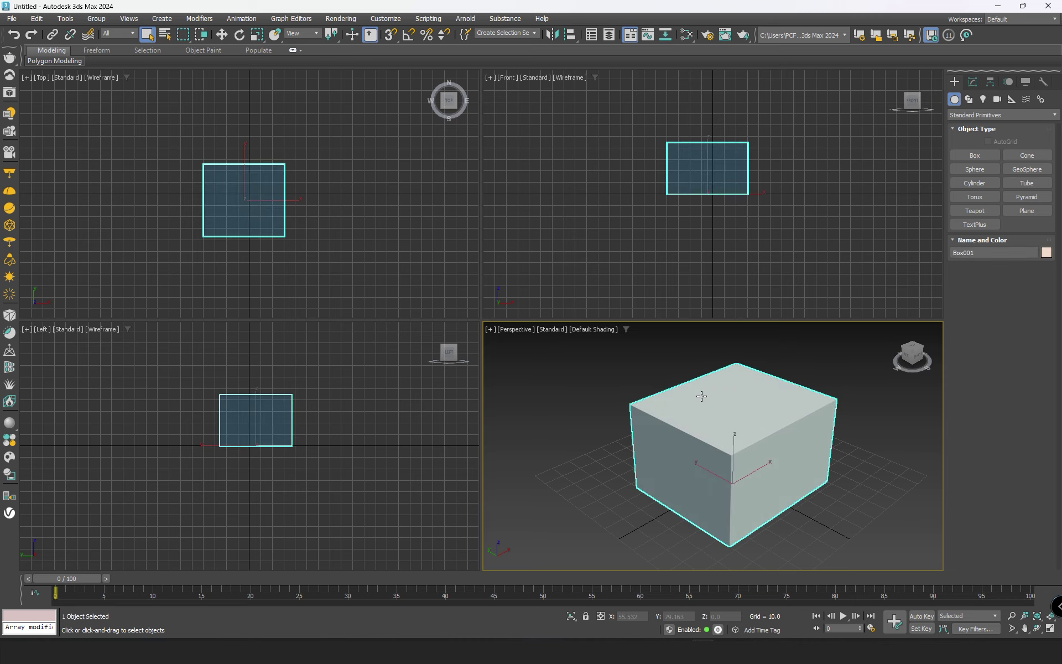
pyautogui.click(622, 378)
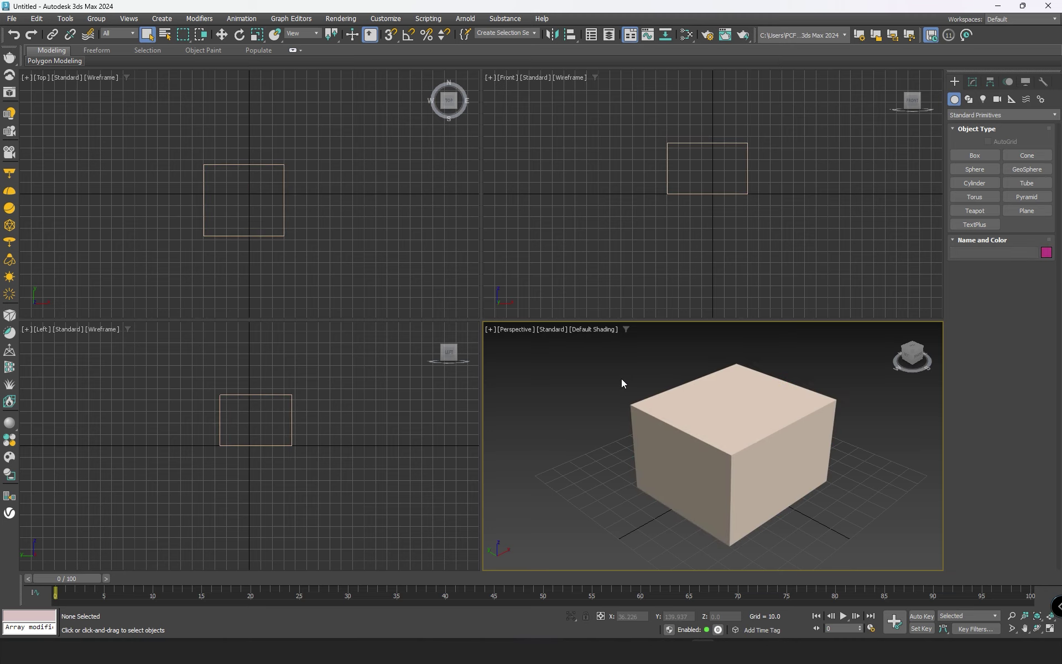
pyautogui.click(680, 411)
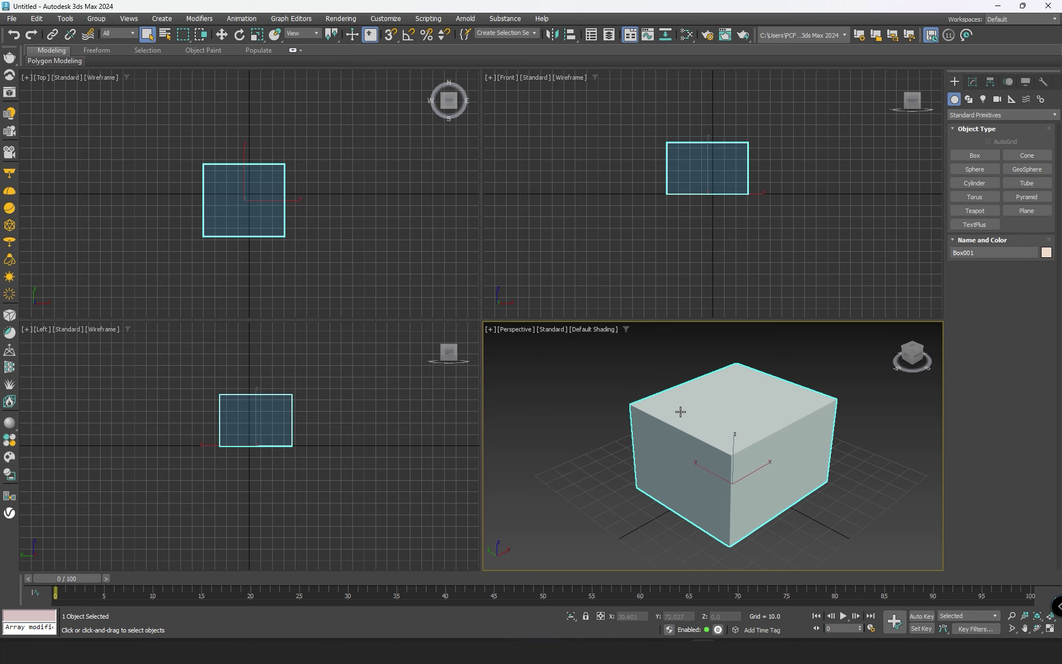
pyautogui.click(597, 400)
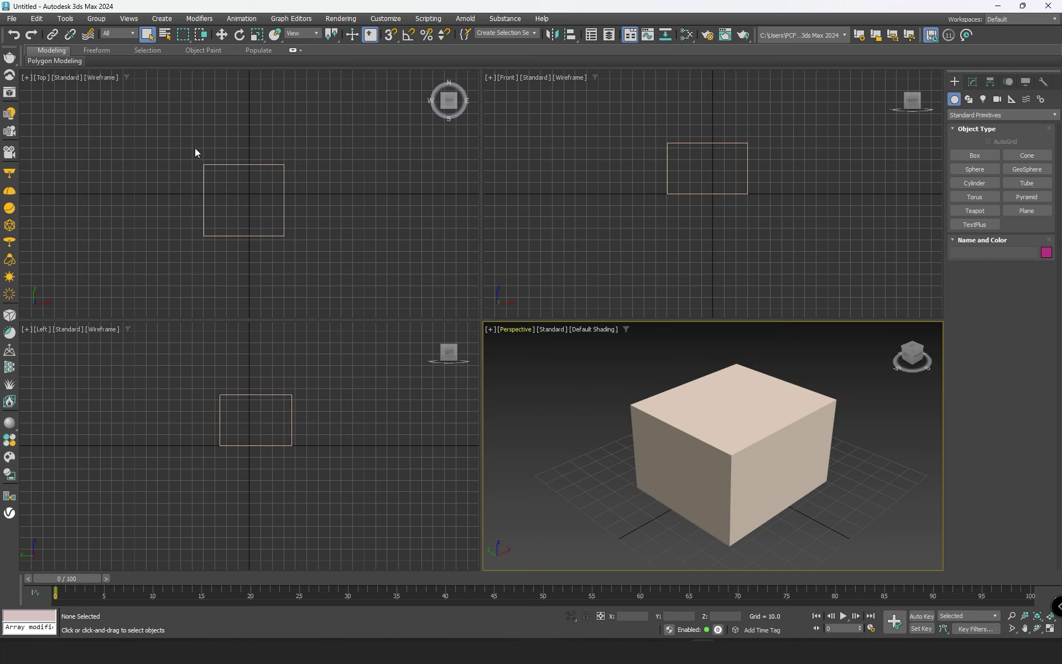
# Step: Enclose the wireframe box with a selection region in the Top viewport twice, and leave it deselected
pyautogui.moveTo(307, 125); pyautogui.dragTo(121, 264)
pyautogui.click(304, 230)
pyautogui.moveTo(325, 131); pyautogui.dragTo(148, 261)
pyautogui.click(320, 202)
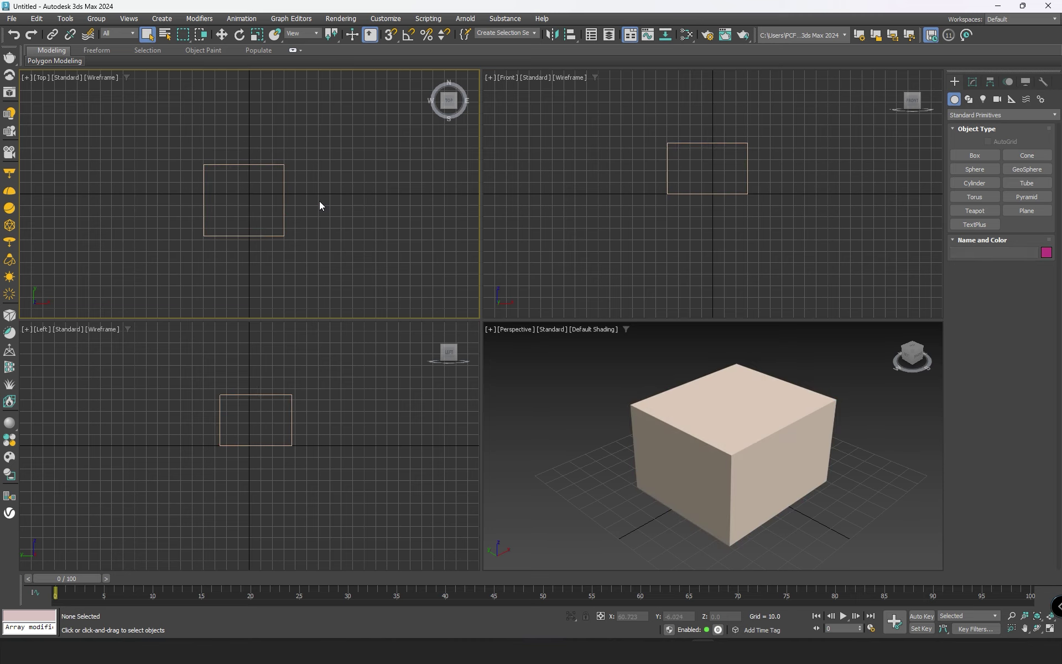
# Step: Switch the Top and Front viewports from Wireframe to Default Shading
pyautogui.click(94, 78)
pyautogui.click(114, 88)
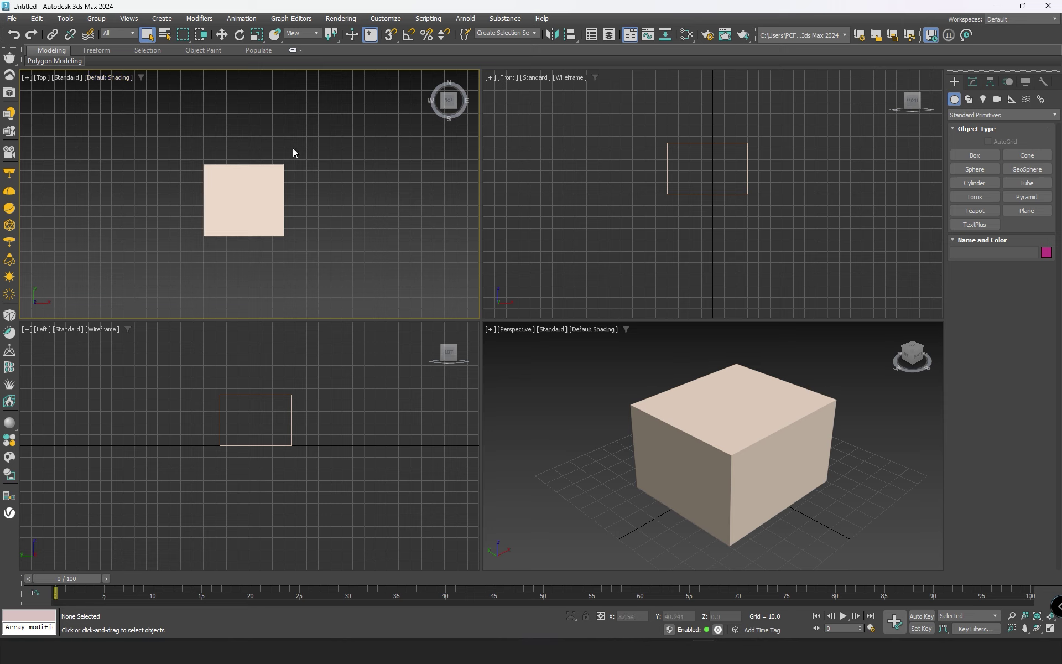
pyautogui.click(569, 79)
pyautogui.click(579, 90)
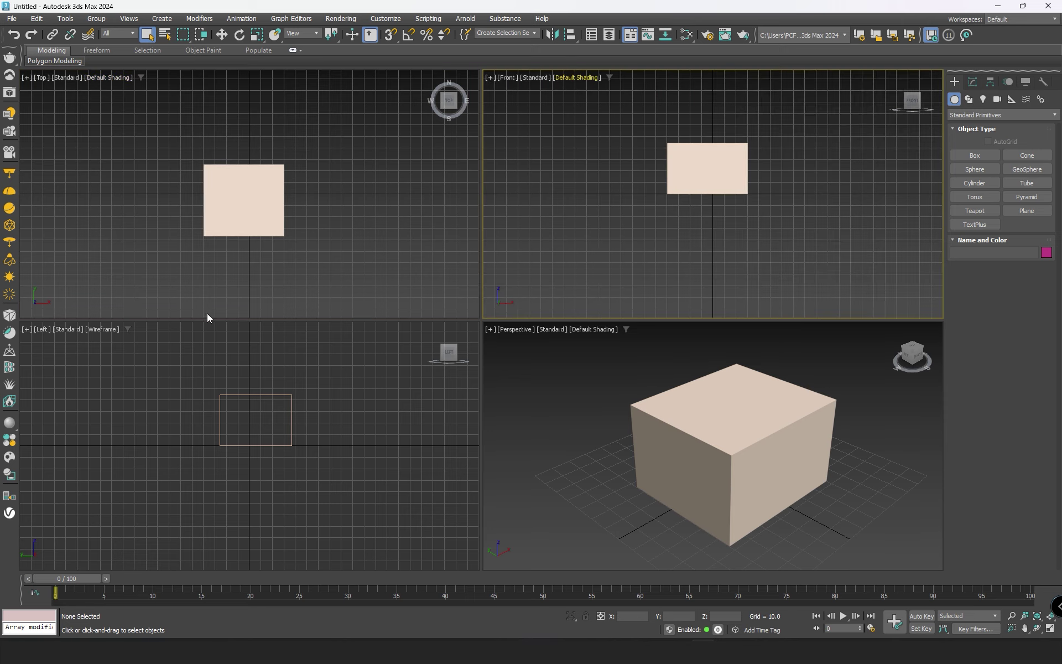
# Step: Switch the Left viewport to Default Shading and reapply Default Shading in the Top viewport
pyautogui.click(111, 328)
pyautogui.click(108, 342)
pyautogui.click(541, 420)
pyautogui.click(109, 77)
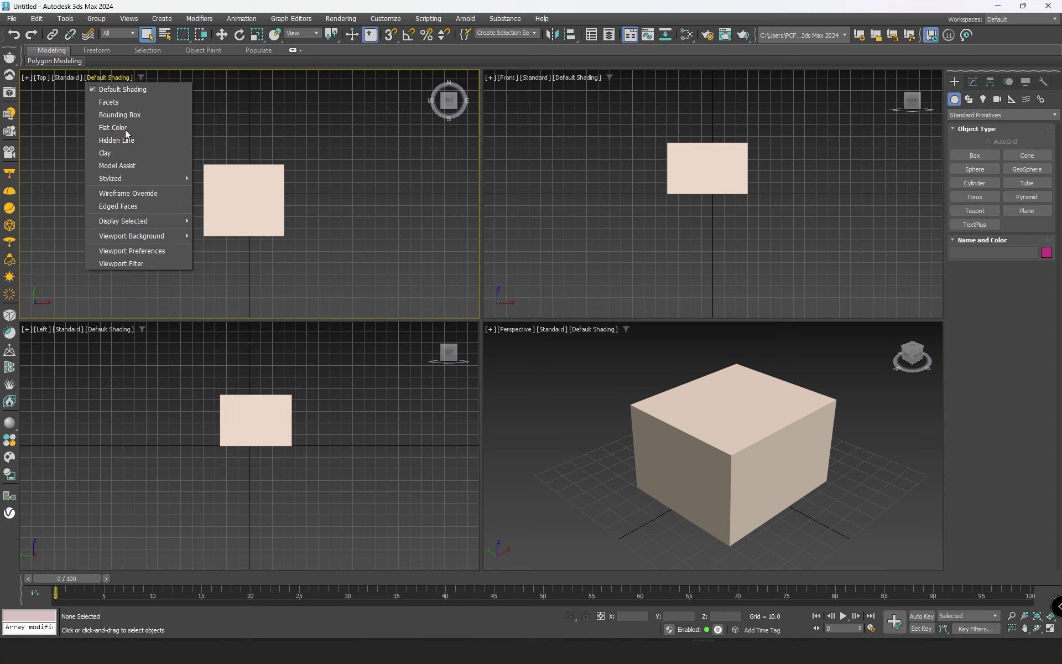
pyautogui.click(125, 89)
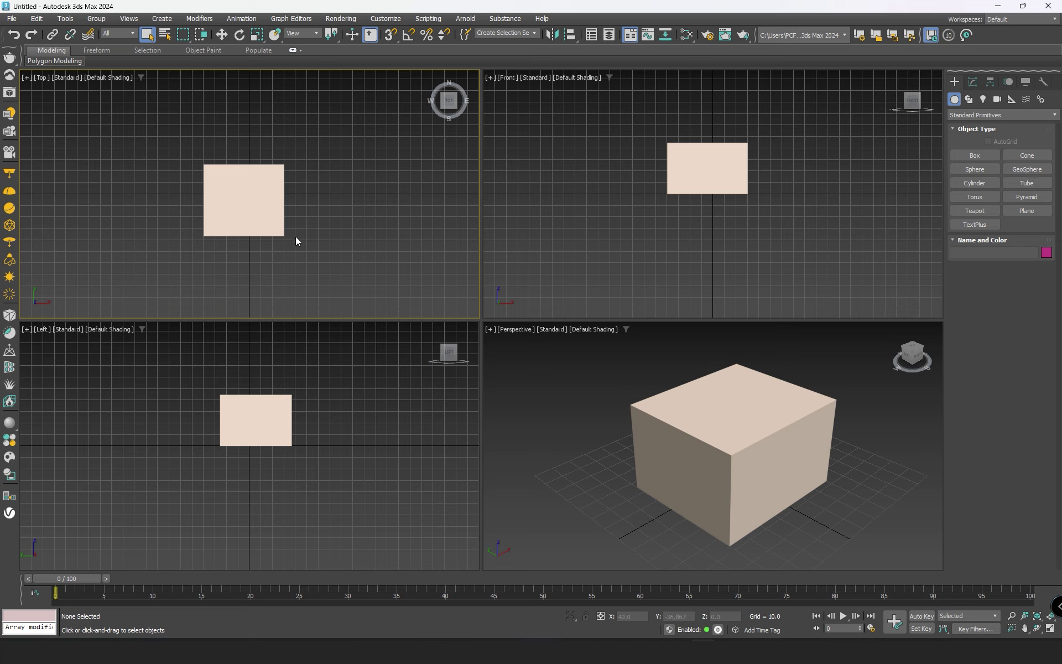
# Step: Select the shaded box by its face in the Top viewport and in Perspective, deselecting it in empty space after each selection
pyautogui.click(278, 231)
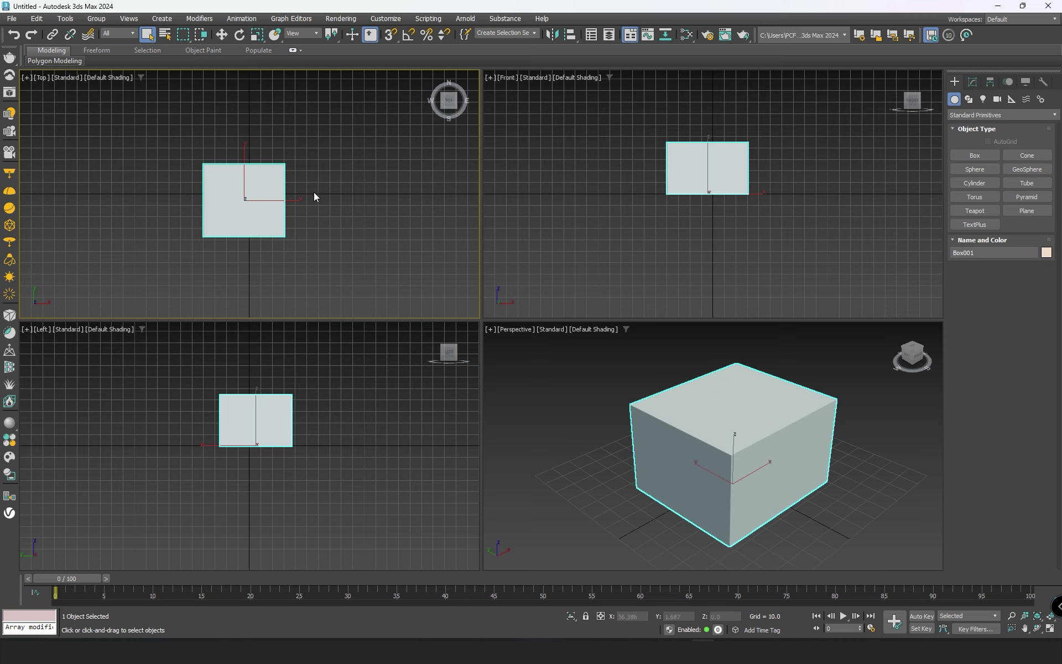
pyautogui.click(357, 193)
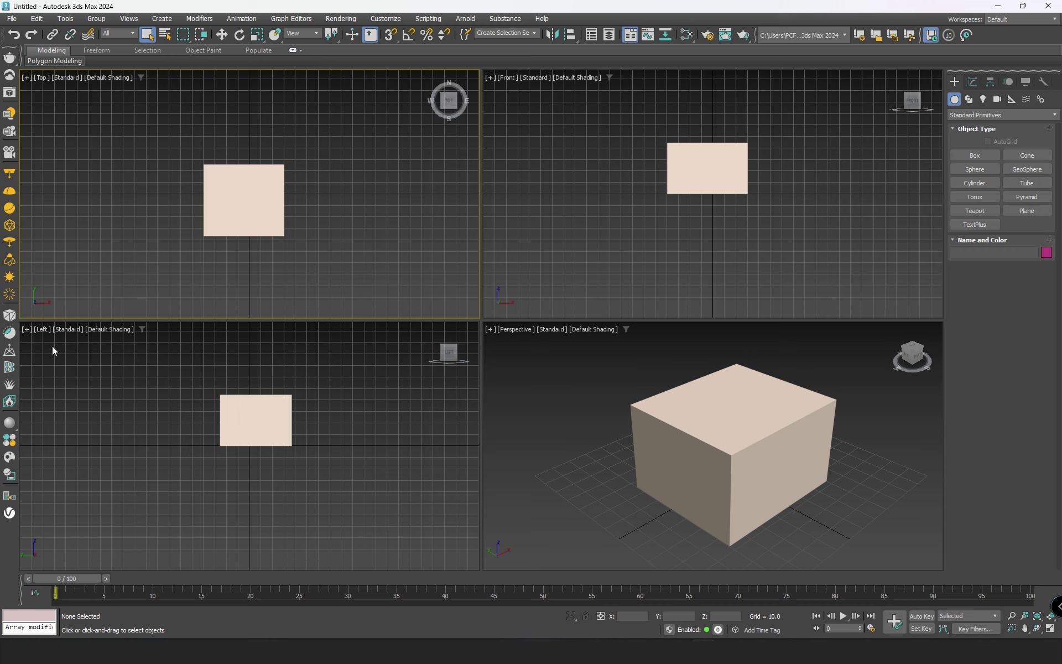
pyautogui.click(589, 422)
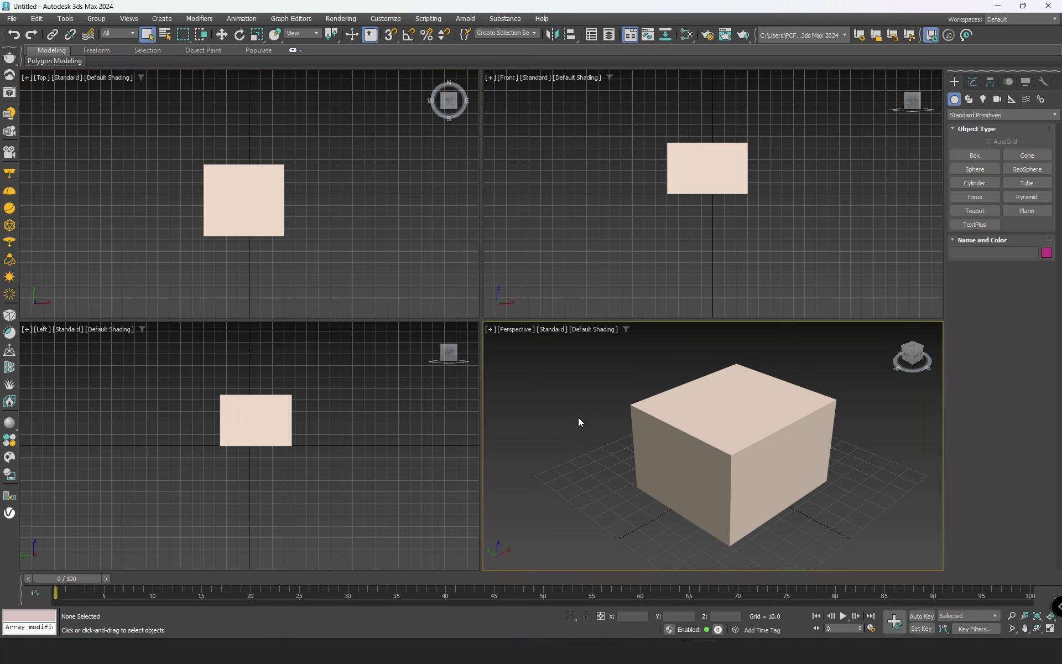
pyautogui.click(729, 459)
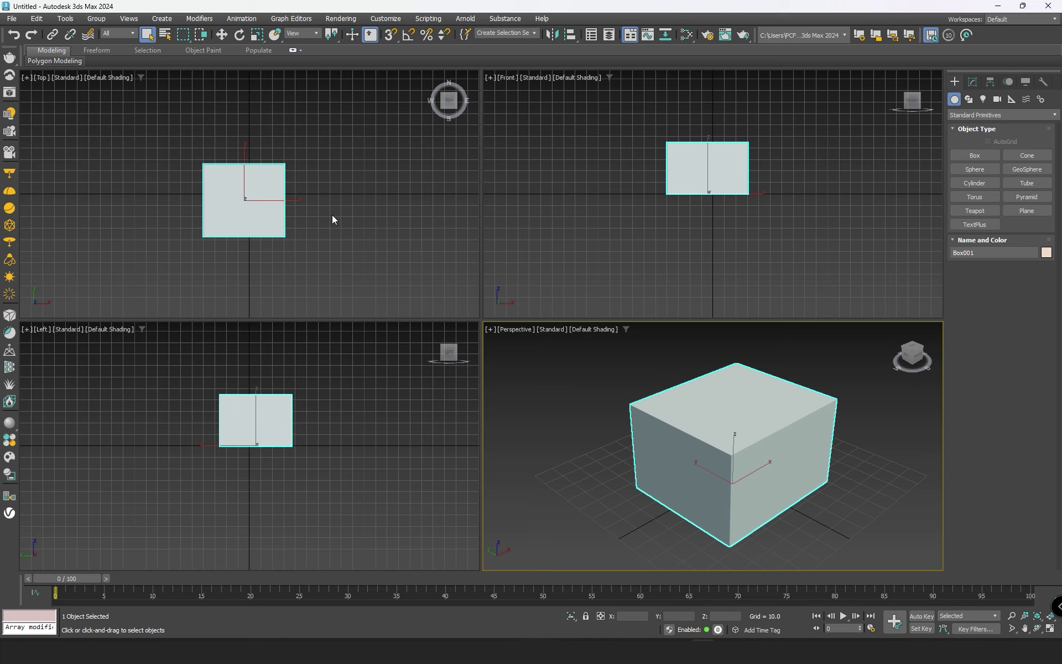
pyautogui.click(679, 379)
pyautogui.click(697, 415)
pyautogui.click(327, 228)
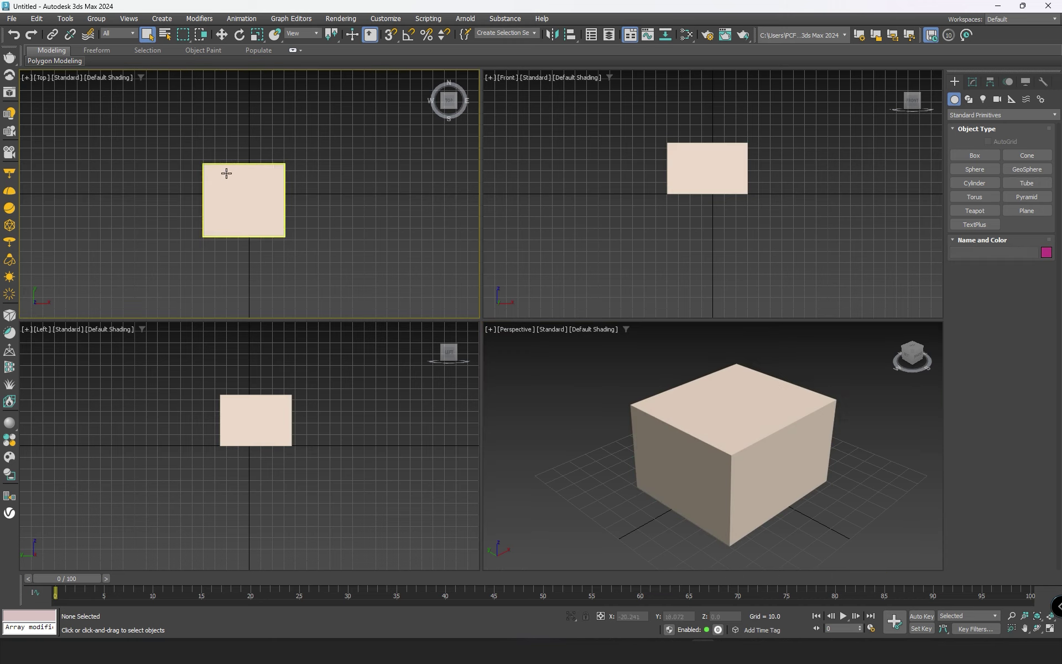
# Step: Select the box twice by its shaded face in the Top viewport, deselecting it in empty space each time
pyautogui.click(238, 195)
pyautogui.click(296, 175)
pyautogui.click(225, 177)
pyautogui.click(111, 142)
# Step: Change the Top viewport's view to Front, then to Bottom and finally to Left
pyautogui.click(41, 77)
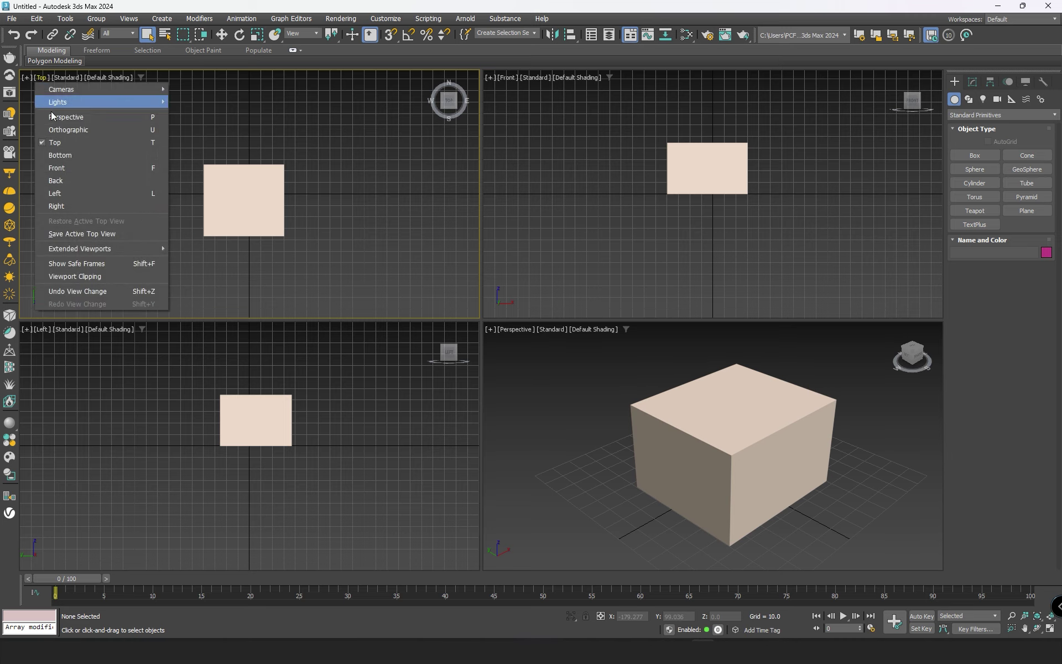
pyautogui.click(73, 170)
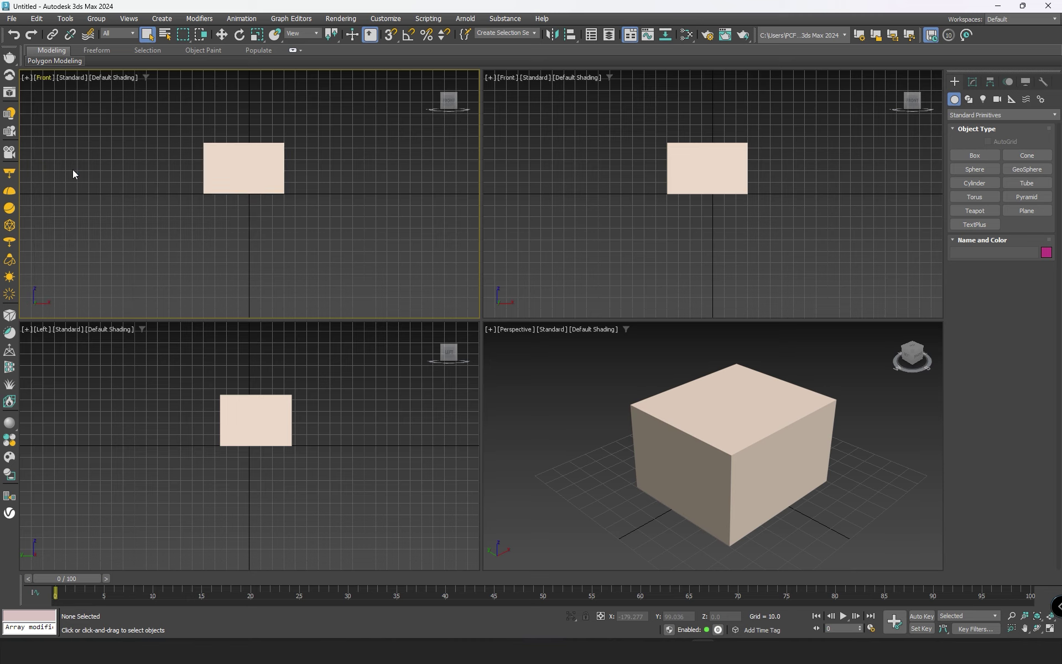
pyautogui.click(45, 77)
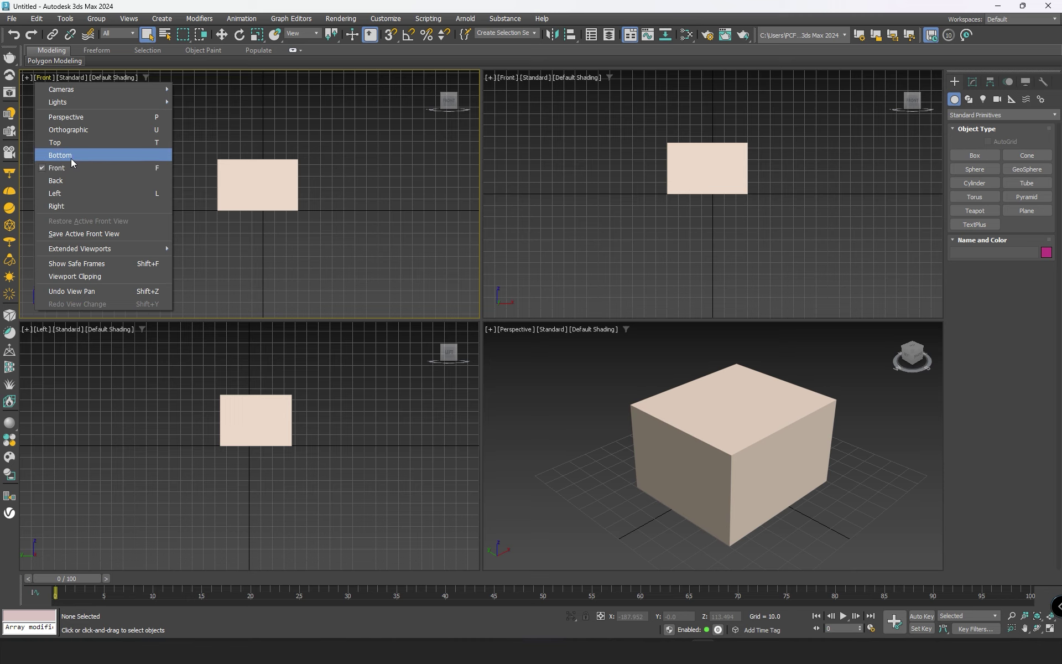
pyautogui.click(71, 156)
pyautogui.click(48, 77)
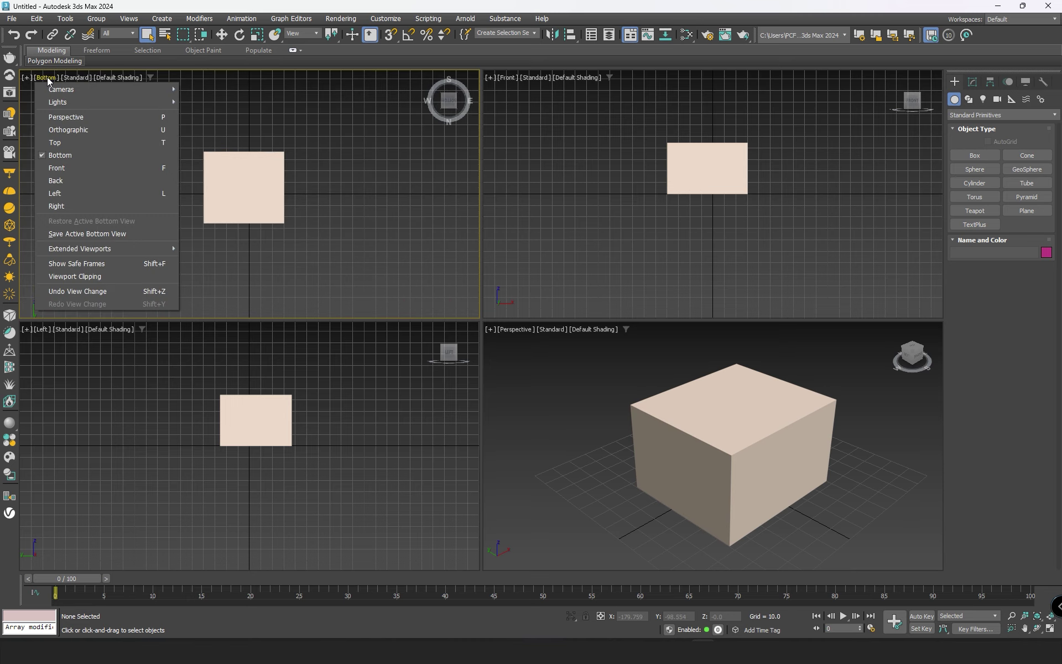
pyautogui.click(71, 197)
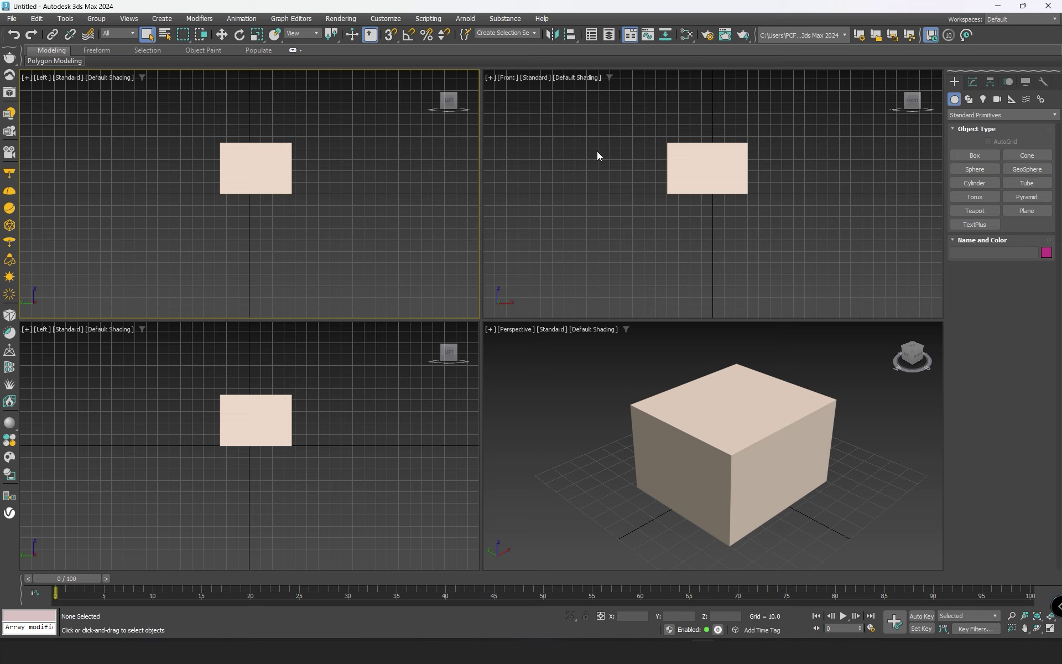
pyautogui.moveTo(335, 195); pyautogui.dragTo(284, 170, button='middle')
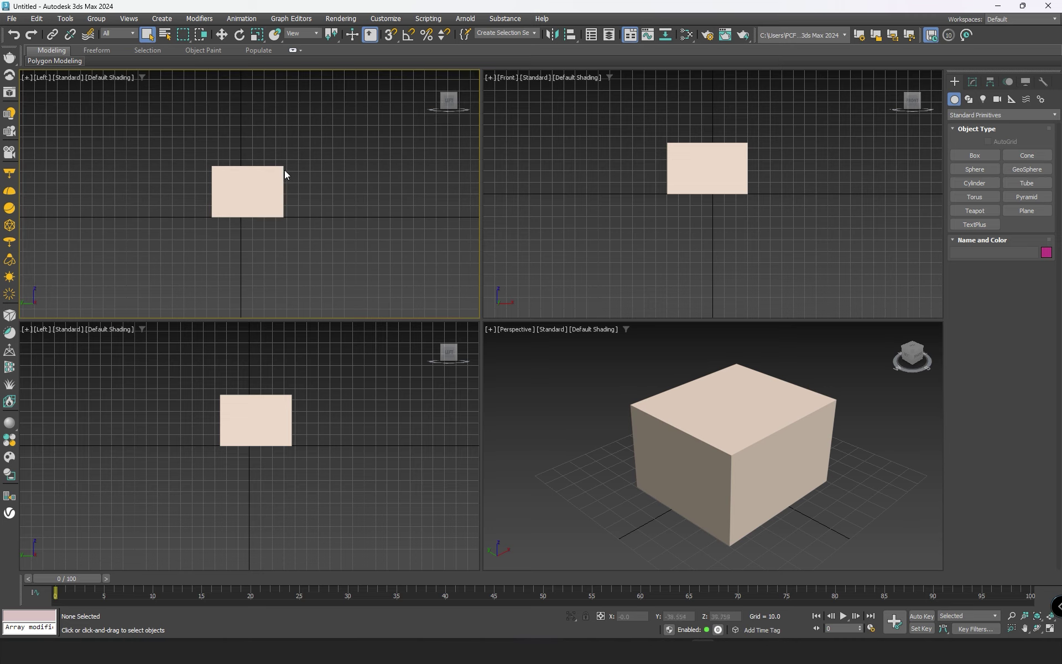
# Step: Create a second box beside the existing one in Perspective, with a base of about 88 by 48
pyautogui.click(552, 407)
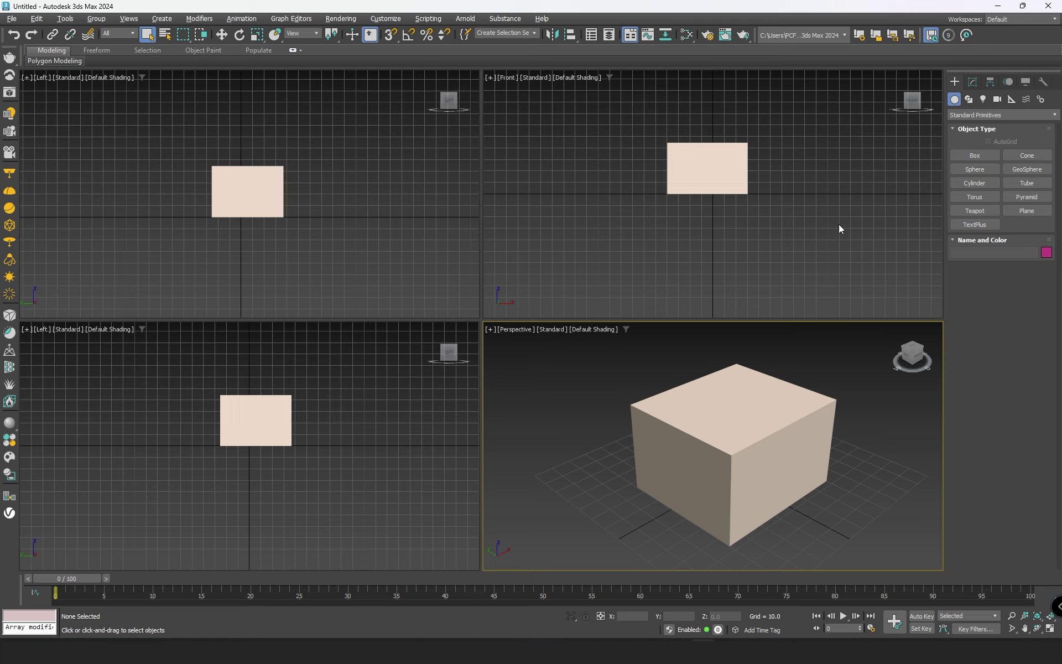
pyautogui.click(975, 156)
pyautogui.moveTo(565, 408); pyautogui.dragTo(577, 494)
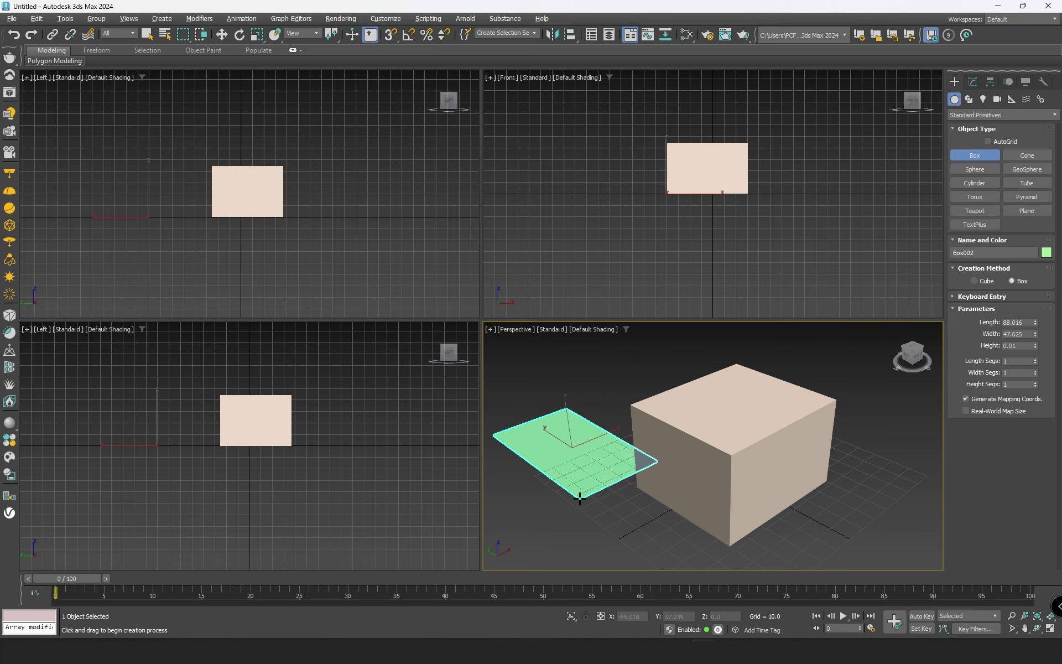
pyautogui.rightClick(569, 433)
pyautogui.rightClick(187, 249)
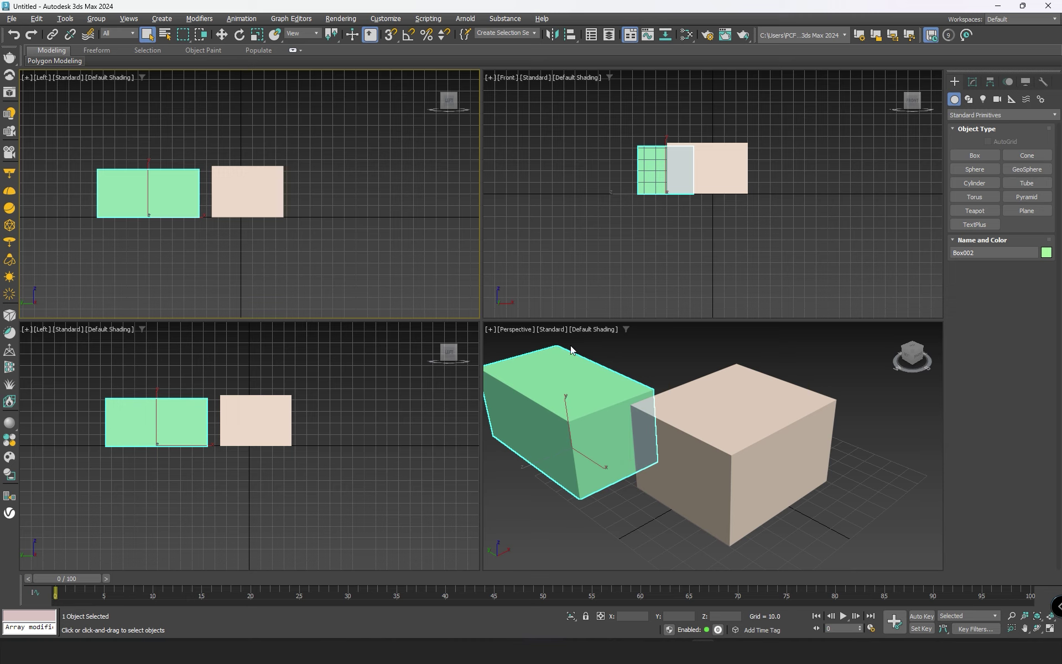
# Step: Move the green box sideways in the upper Left viewport until it meets the original box, and leave it selected
pyautogui.rightClick(669, 354)
pyautogui.press('w')
pyautogui.moveTo(103, 215); pyautogui.dragTo(115, 216)
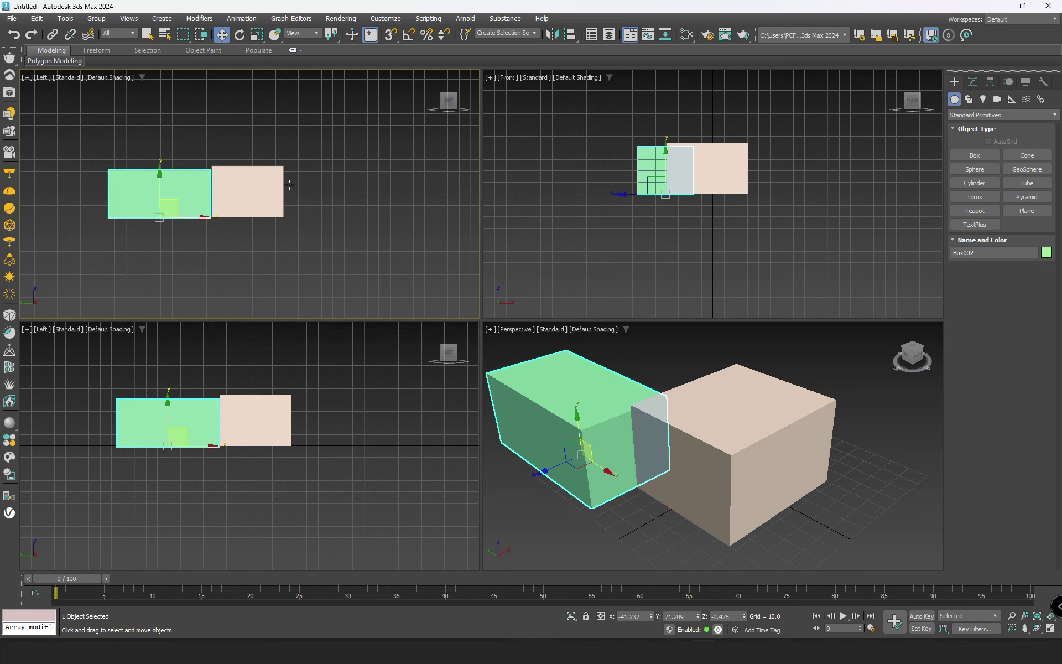
pyautogui.click(324, 148)
pyautogui.click(190, 185)
pyautogui.click(202, 164)
pyautogui.click(206, 177)
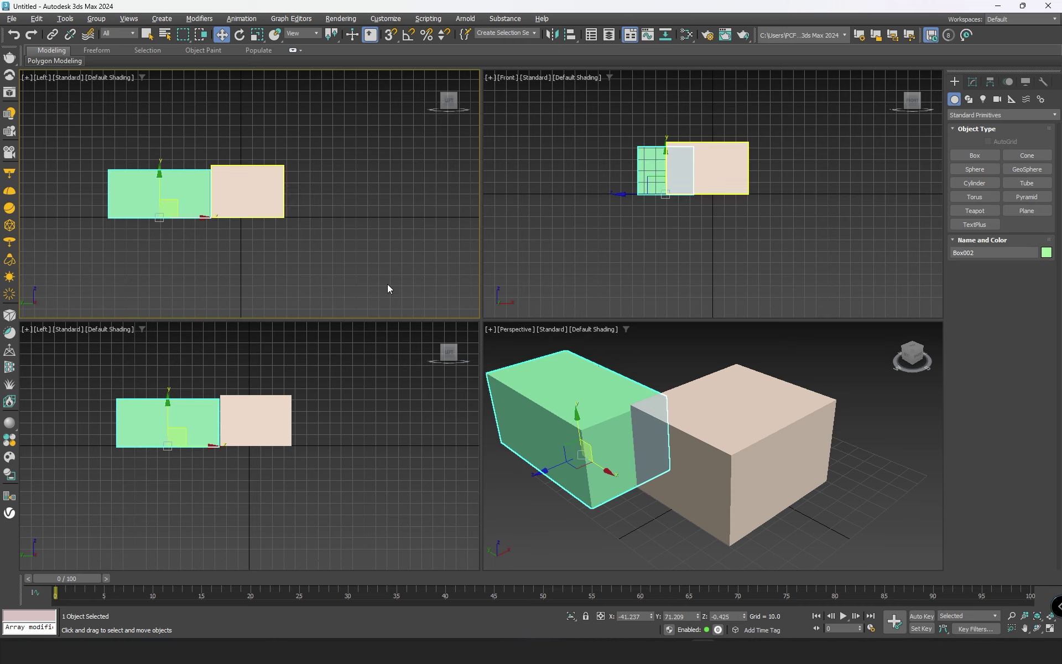
# Step: Delete the green box and the original box, leaving the scene empty
pyautogui.press('Delete')
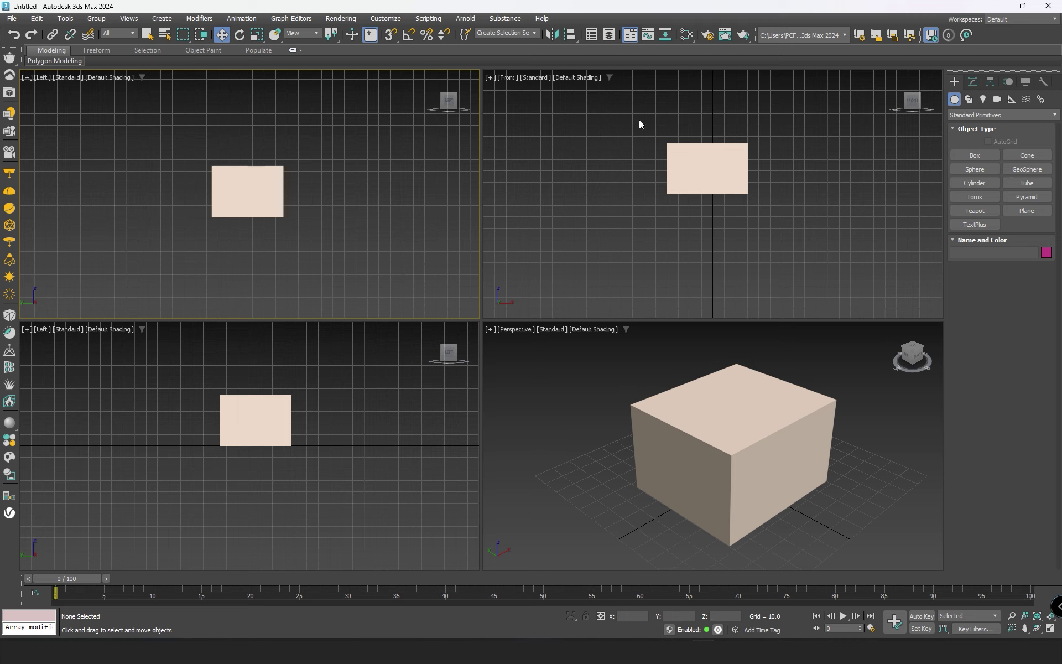
pyautogui.click(612, 145)
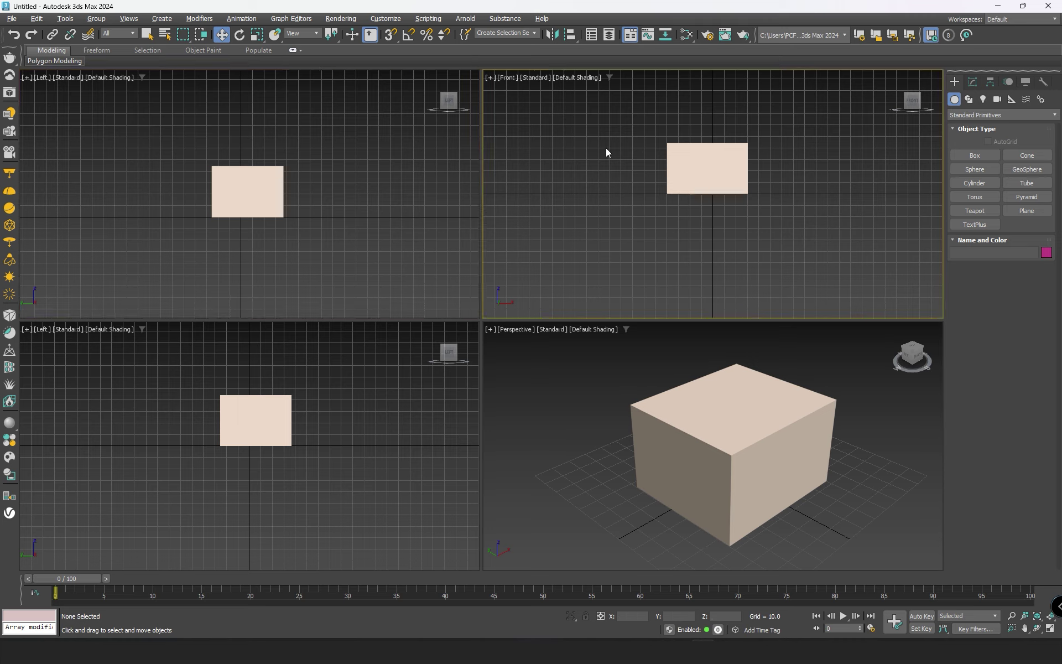
pyautogui.moveTo(359, 126); pyautogui.dragTo(169, 270)
pyautogui.press('Delete')
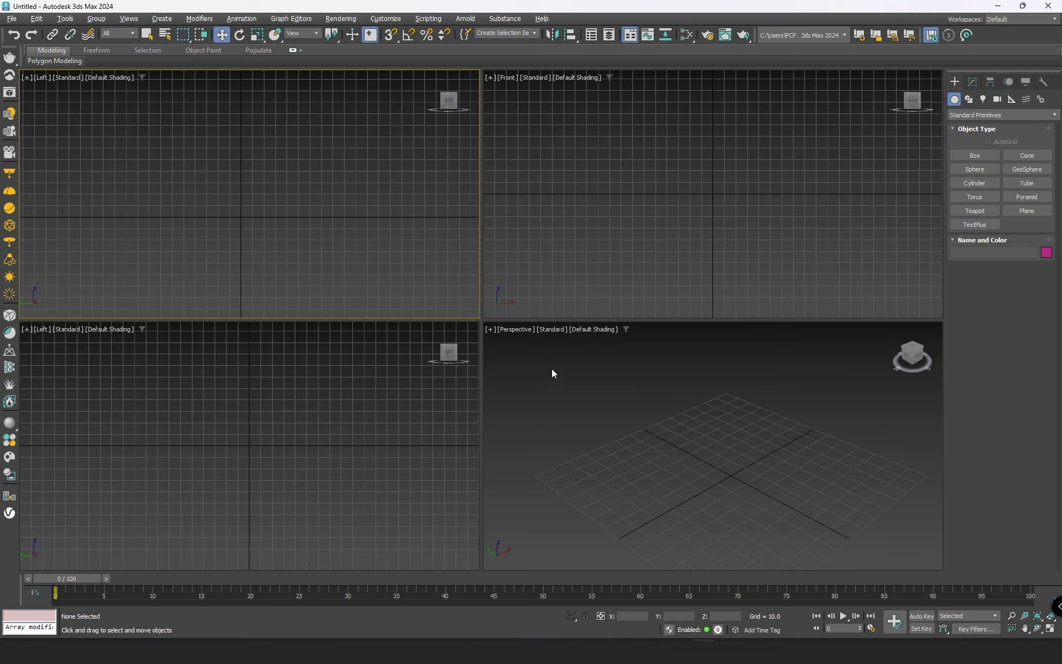
# Step: Maximize the Perspective viewport and cycle its view through Front, Top and Left, returning to Perspective
pyautogui.click(603, 421)
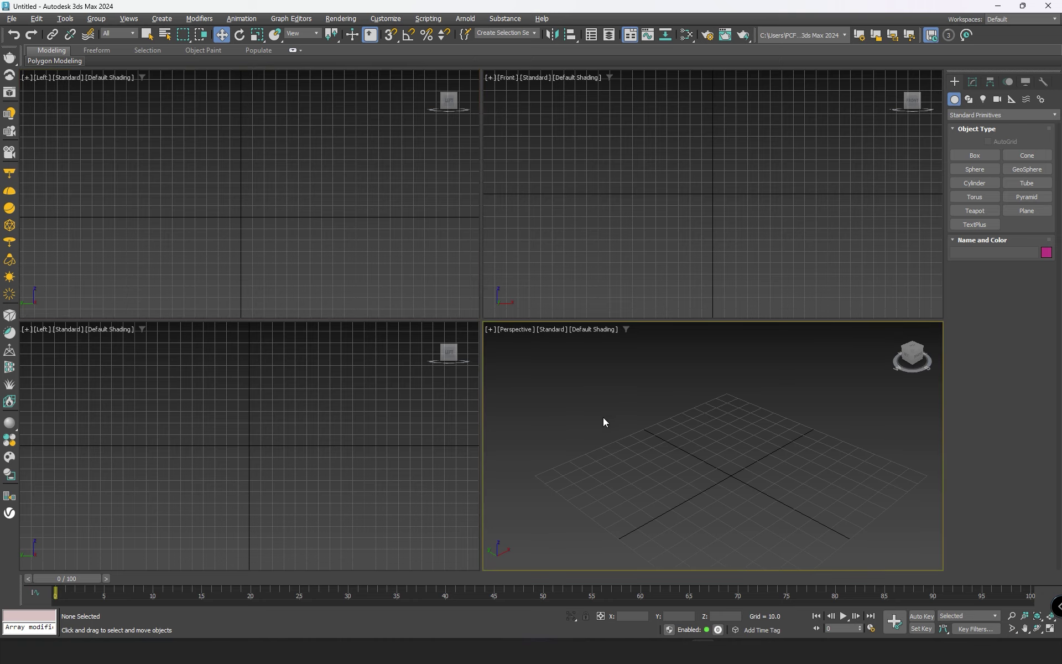
pyautogui.hotkey('alt', 'w')
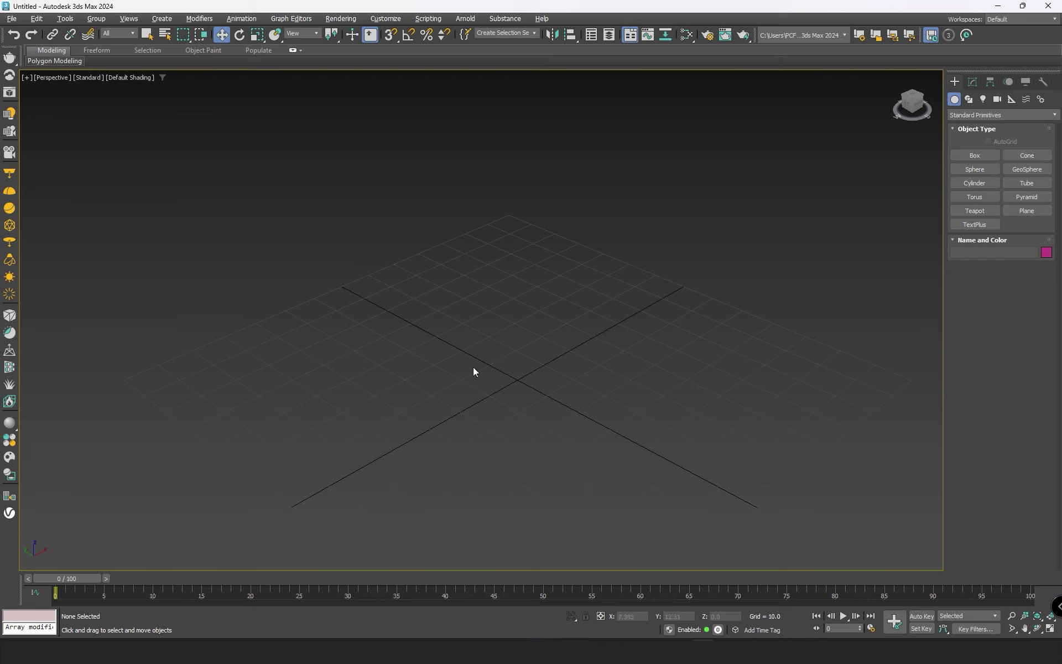
pyautogui.keyDown('alt'); pyautogui.moveTo(550, 384); pyautogui.dragTo(331, 358, button='middle'); pyautogui.keyUp('alt')
pyautogui.press('f')
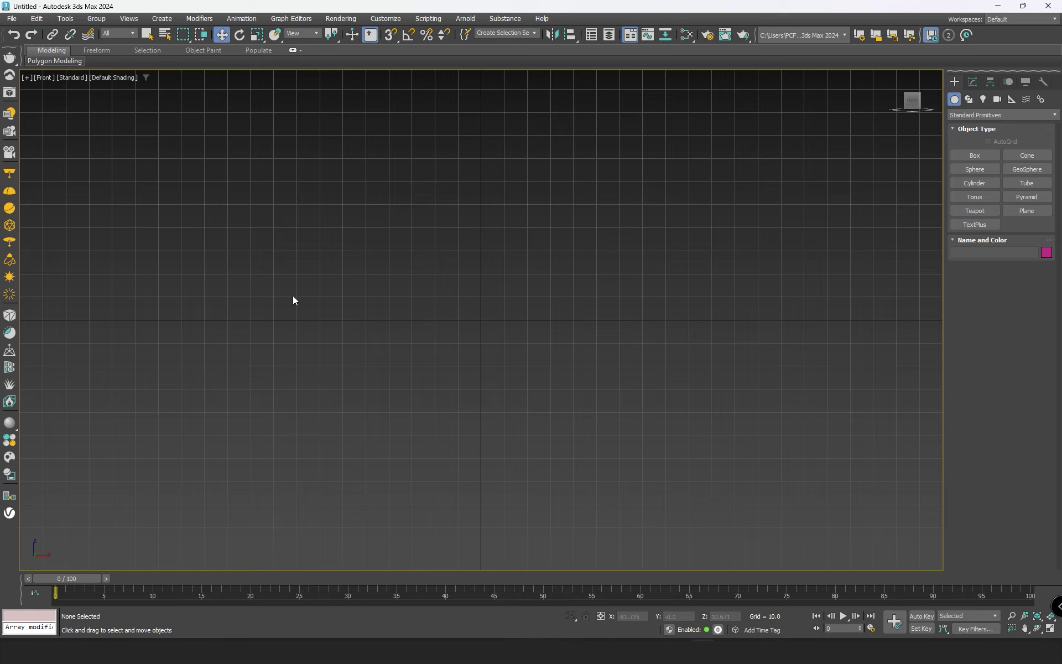
pyautogui.press('t')
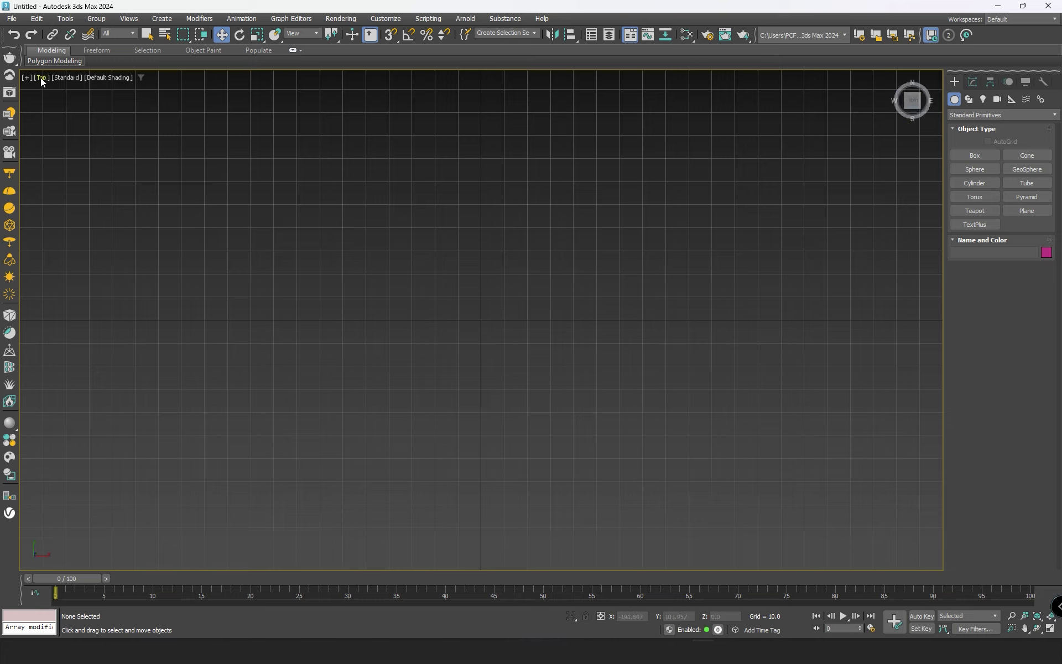
pyautogui.press('l')
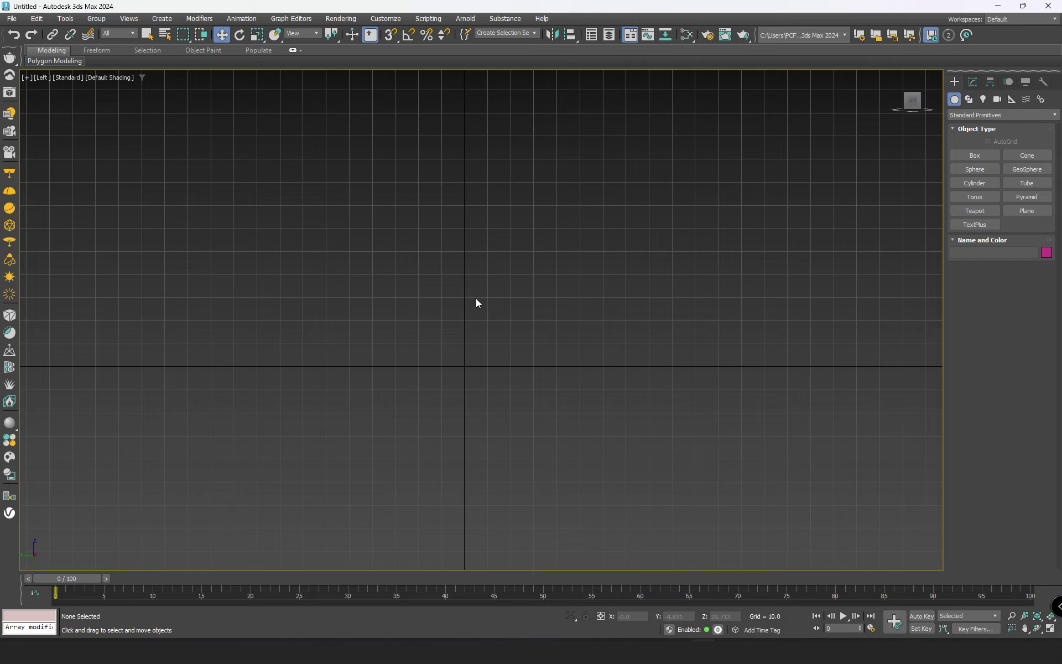
pyautogui.keyDown('alt'); pyautogui.moveTo(467, 303); pyautogui.dragTo(479, 319, button='middle'); pyautogui.keyUp('alt')
pyautogui.press('p')
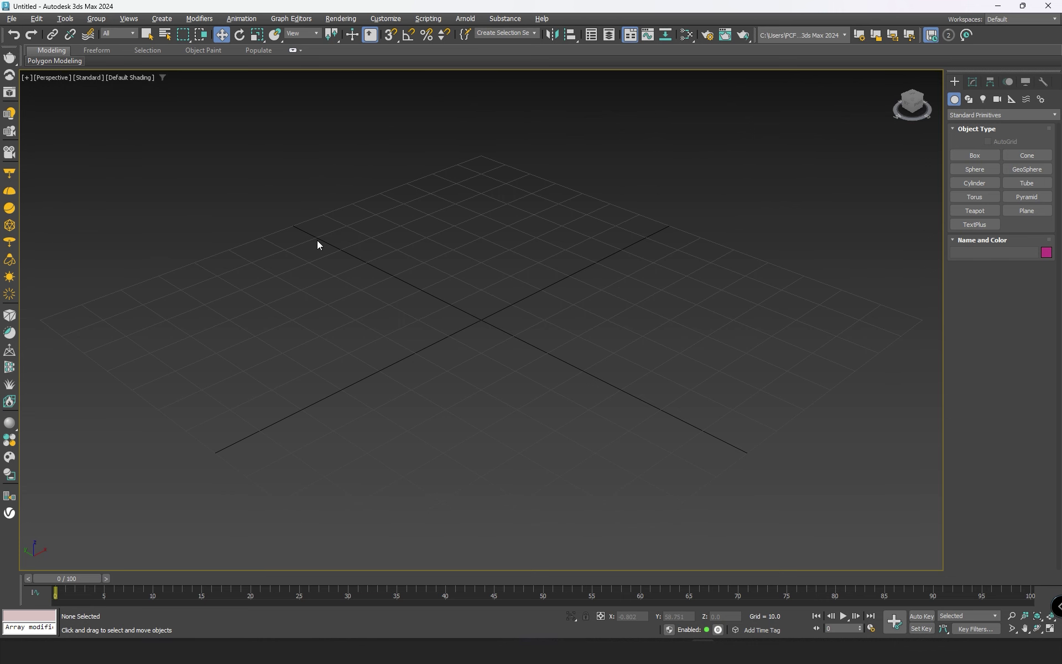
# Step: Restore the four-viewport layout, set the Orthographic viewport to Top and the duplicate Top viewport to Front, and activate the Left viewport
pyautogui.hotkey('alt', 'w')
pyautogui.click(324, 244)
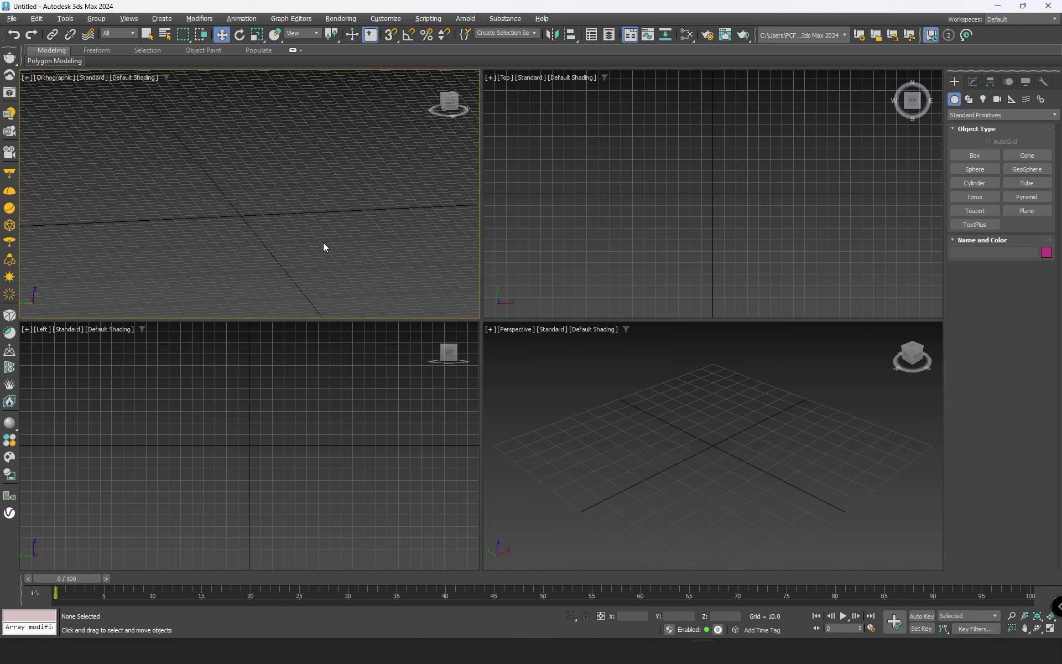
pyautogui.press('t')
pyautogui.click(831, 207)
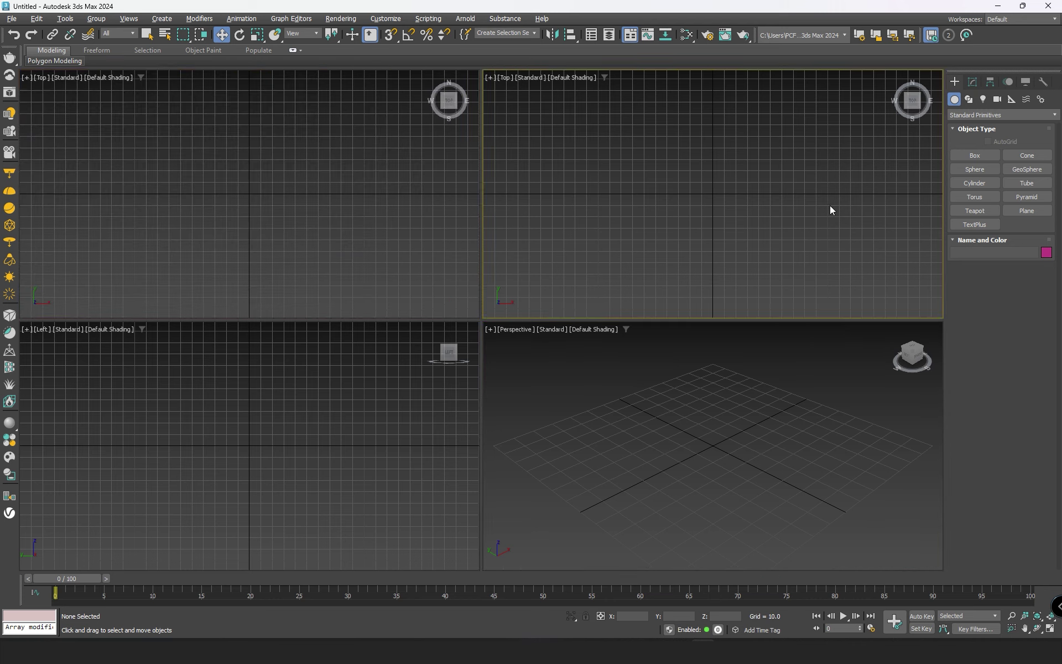
pyautogui.press('f')
pyautogui.click(397, 404)
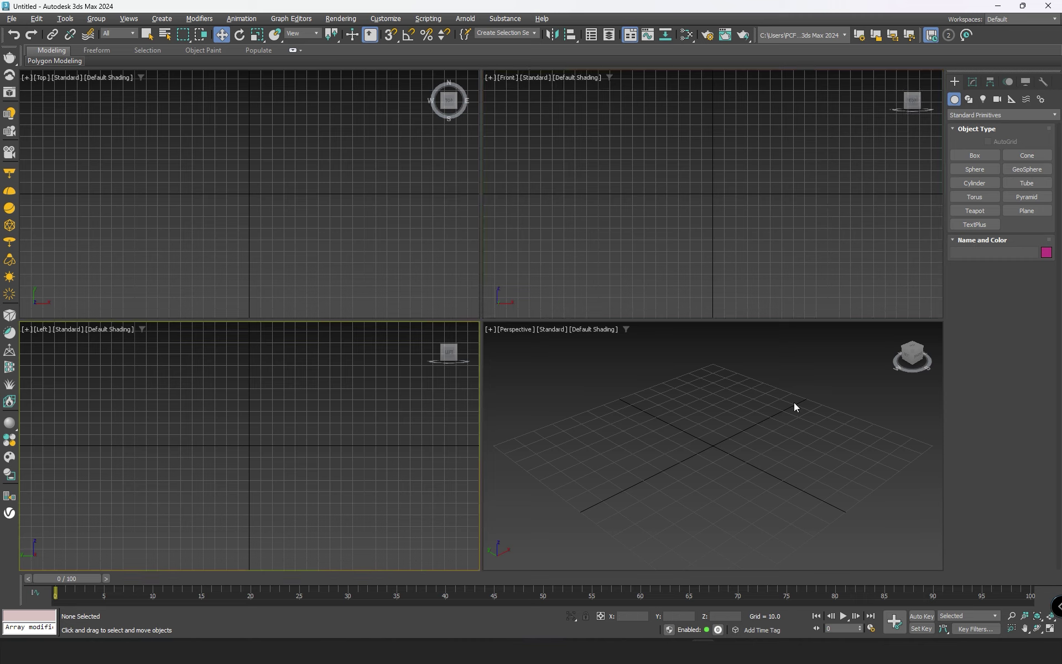